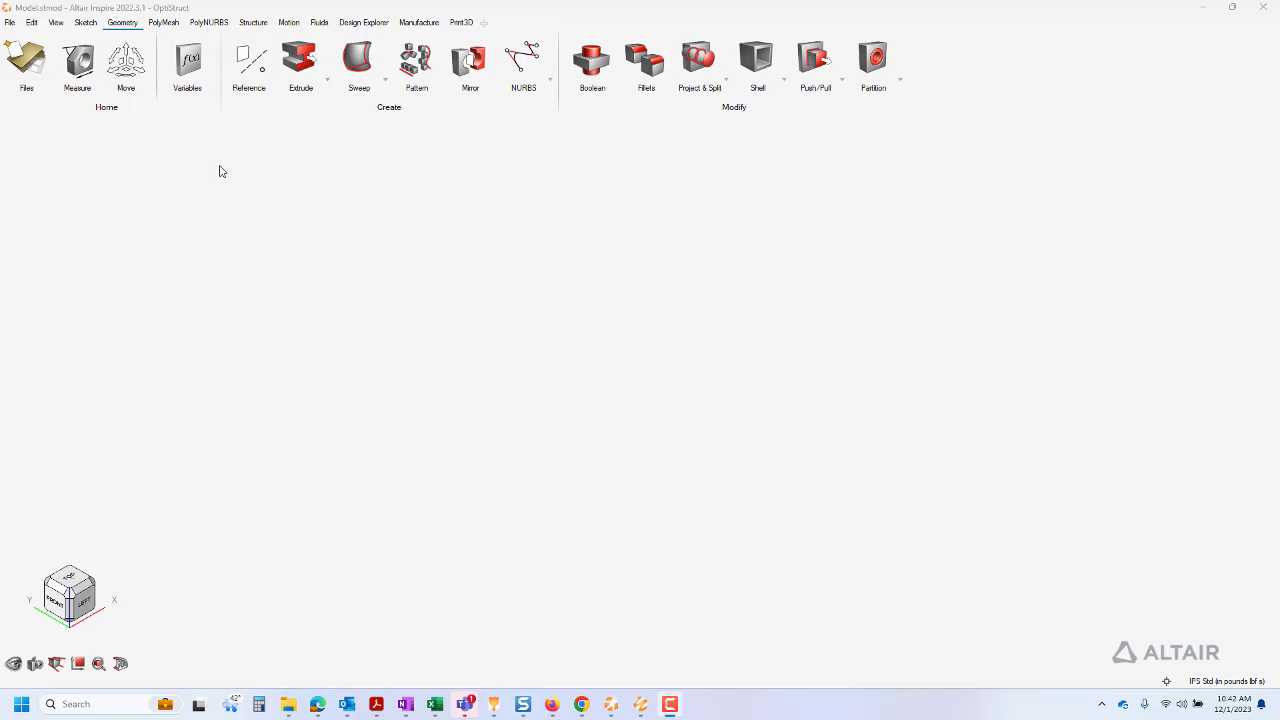
Step: Open a new sketch on a base plane and draw a horizontal line rightward from the origin
click(84, 23)
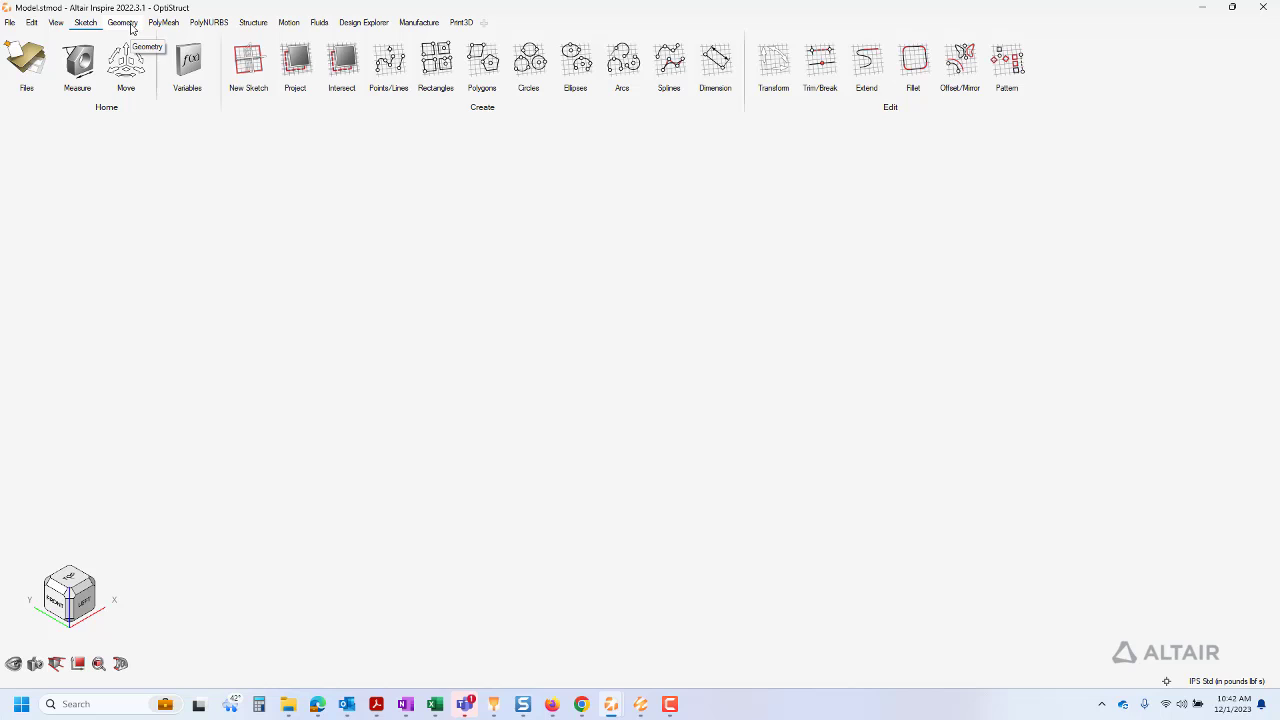
click(249, 75)
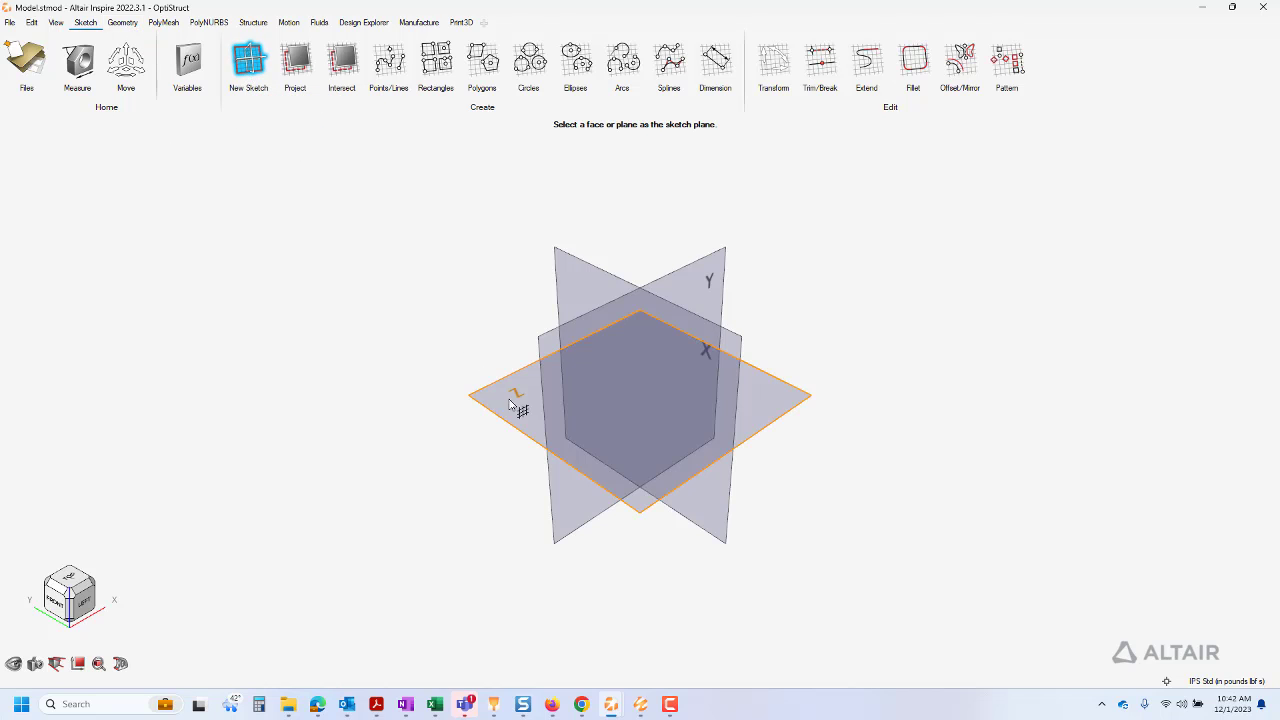
click(581, 265)
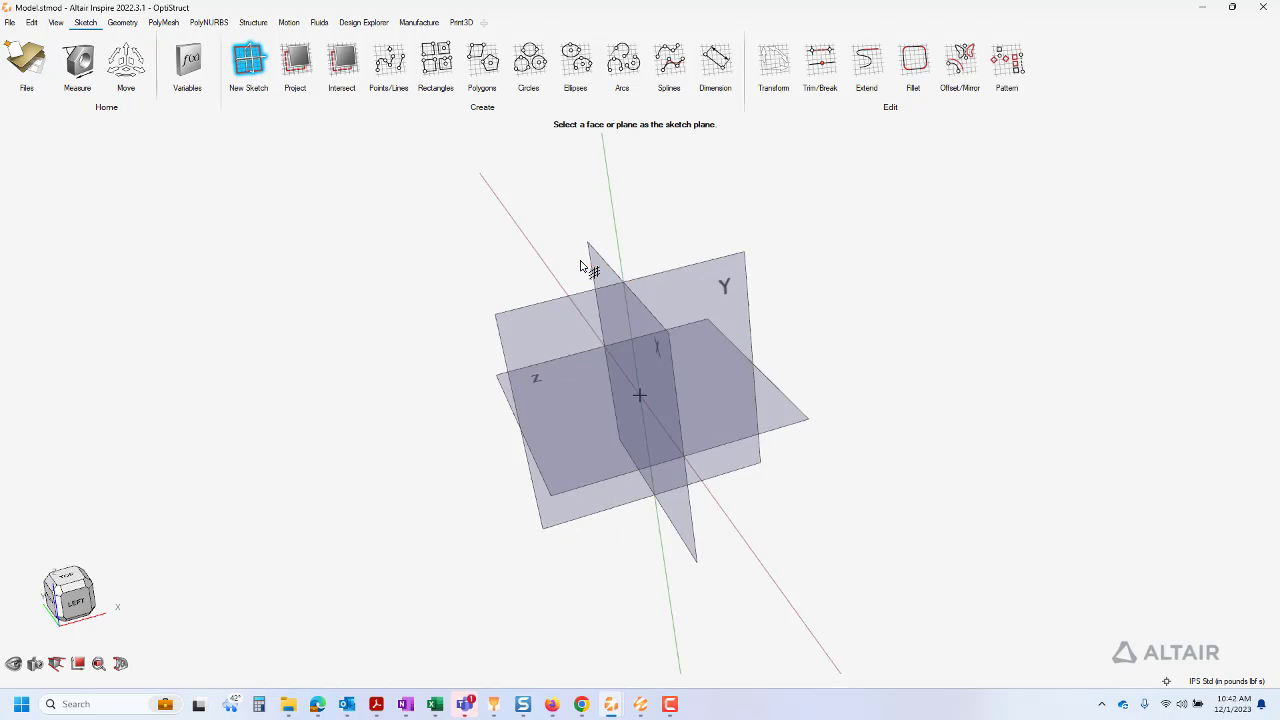
click(399, 66)
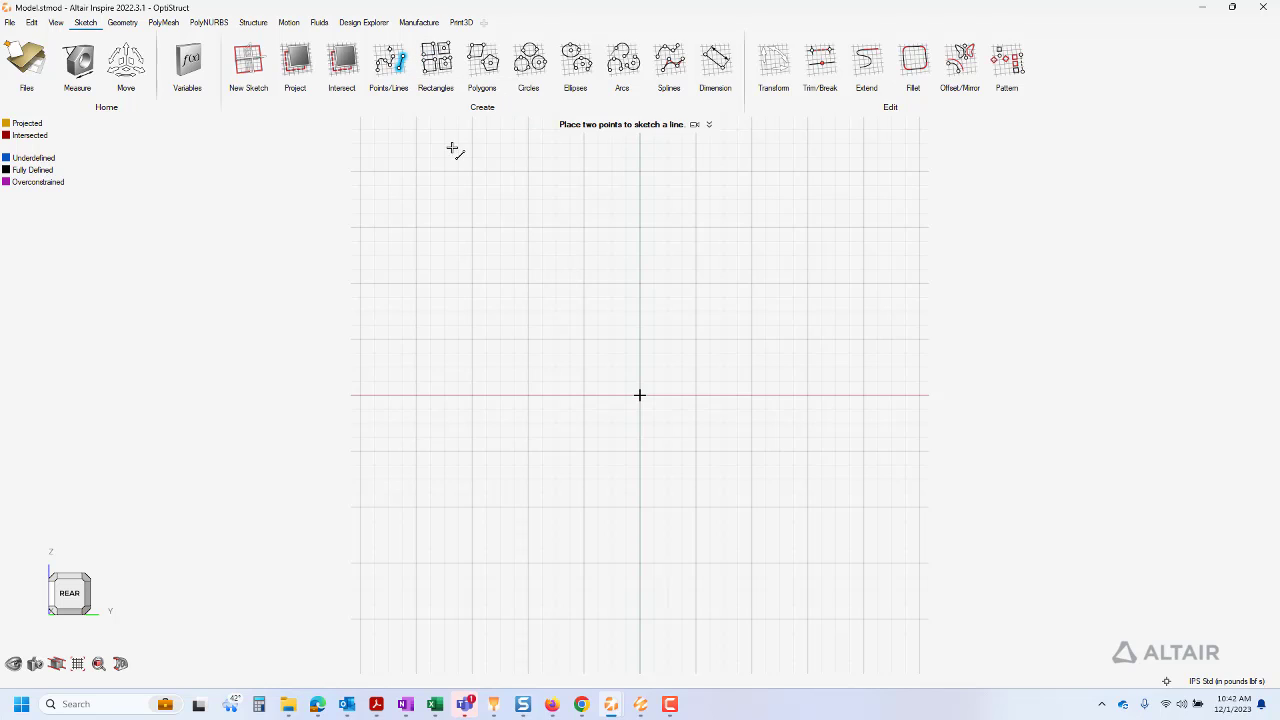
click(640, 397)
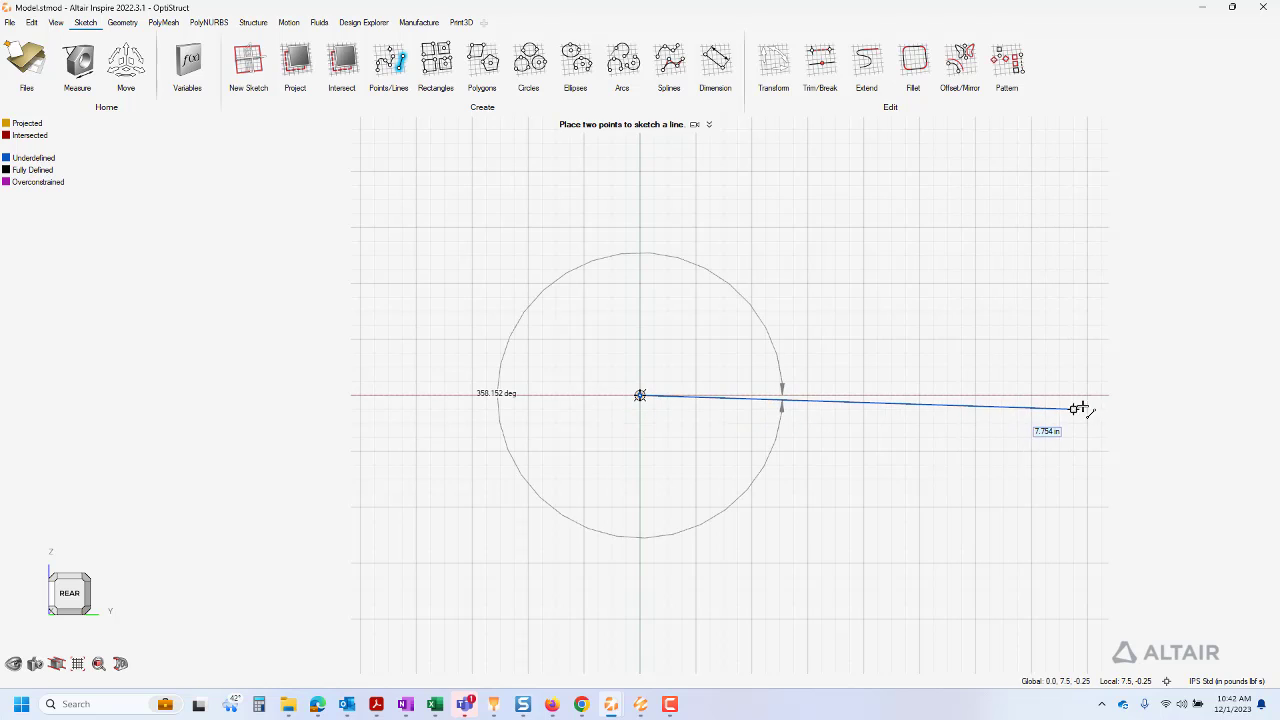
click(1122, 396)
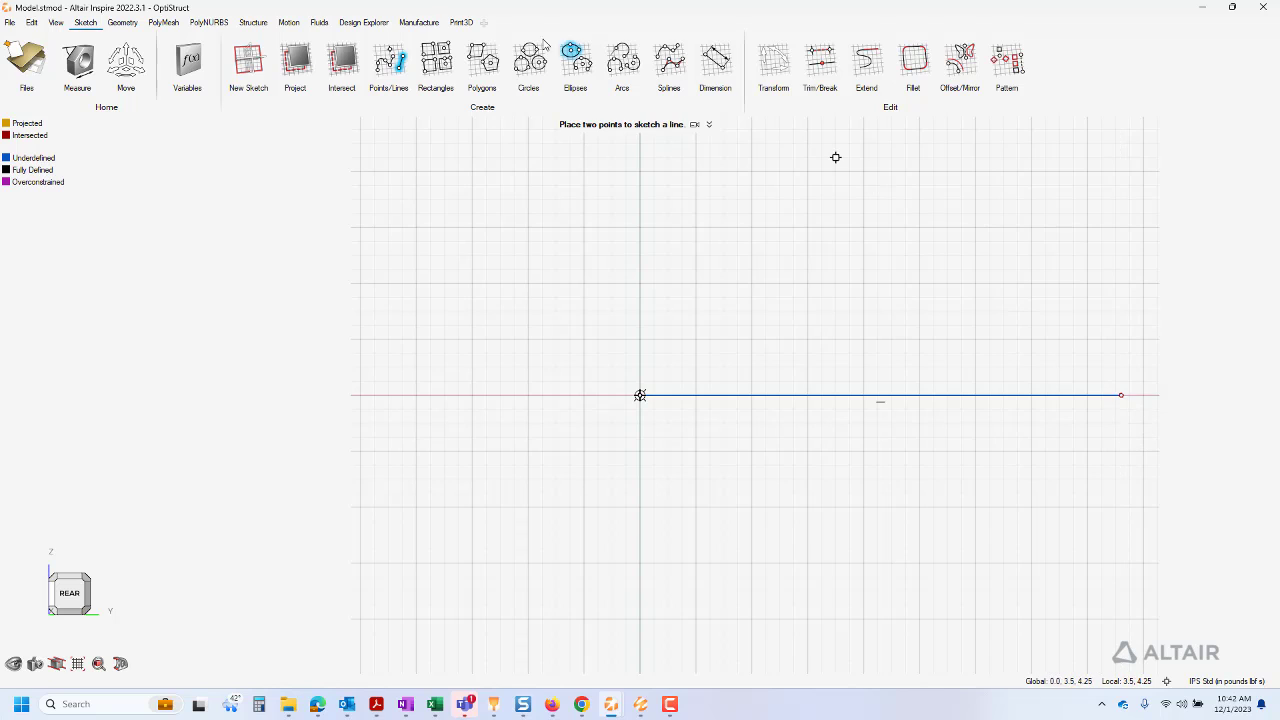
Step: Draw an upward-curving arc from the line's end, then a vertical line from the arc's top
key(a)
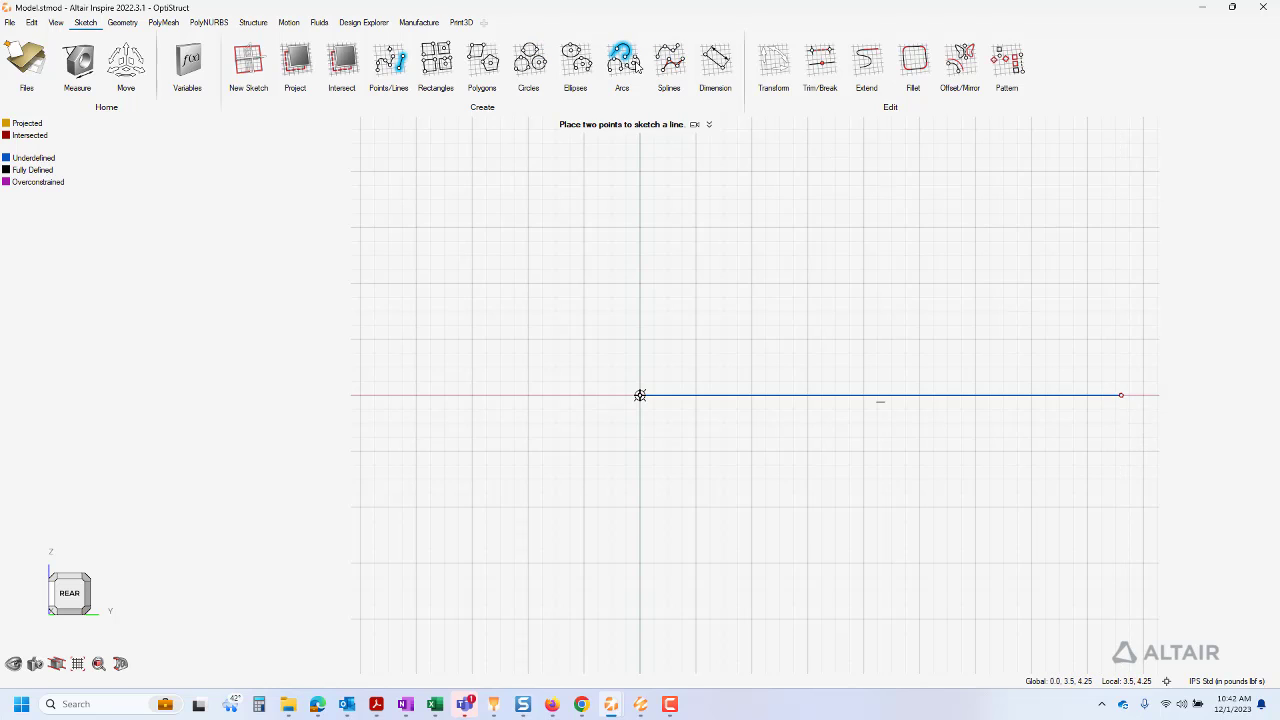
click(1122, 396)
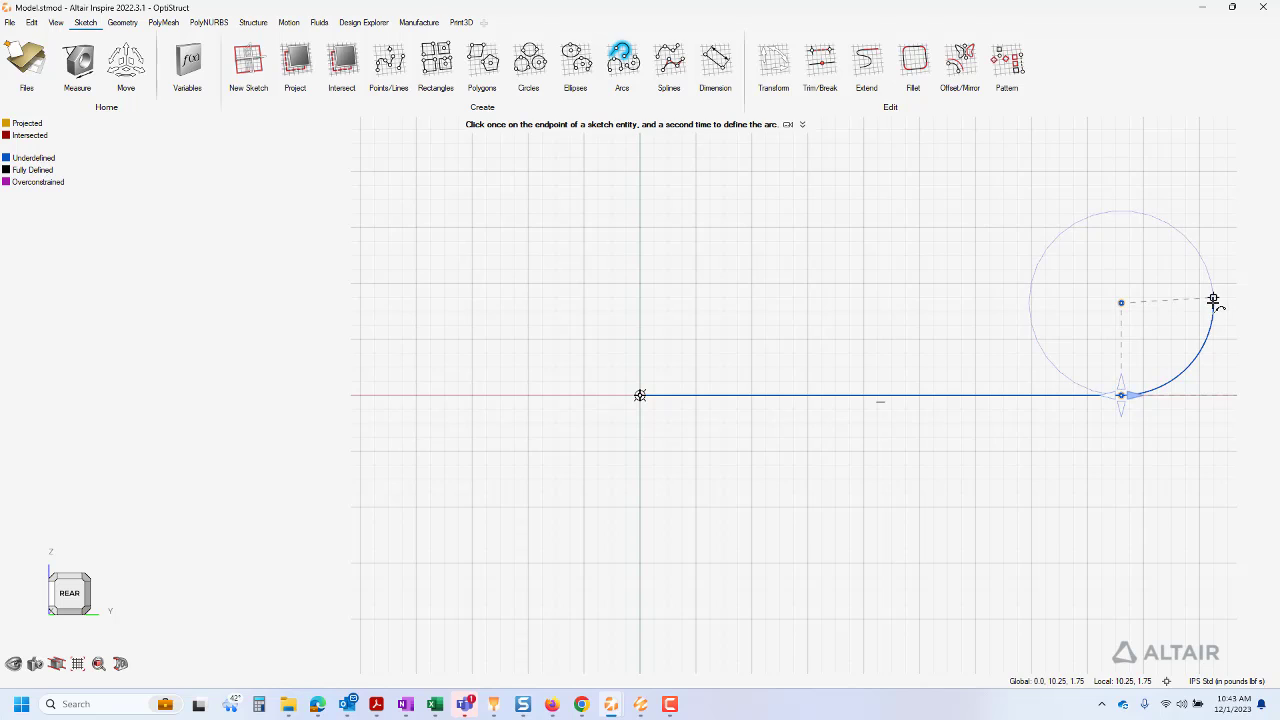
click(1213, 298)
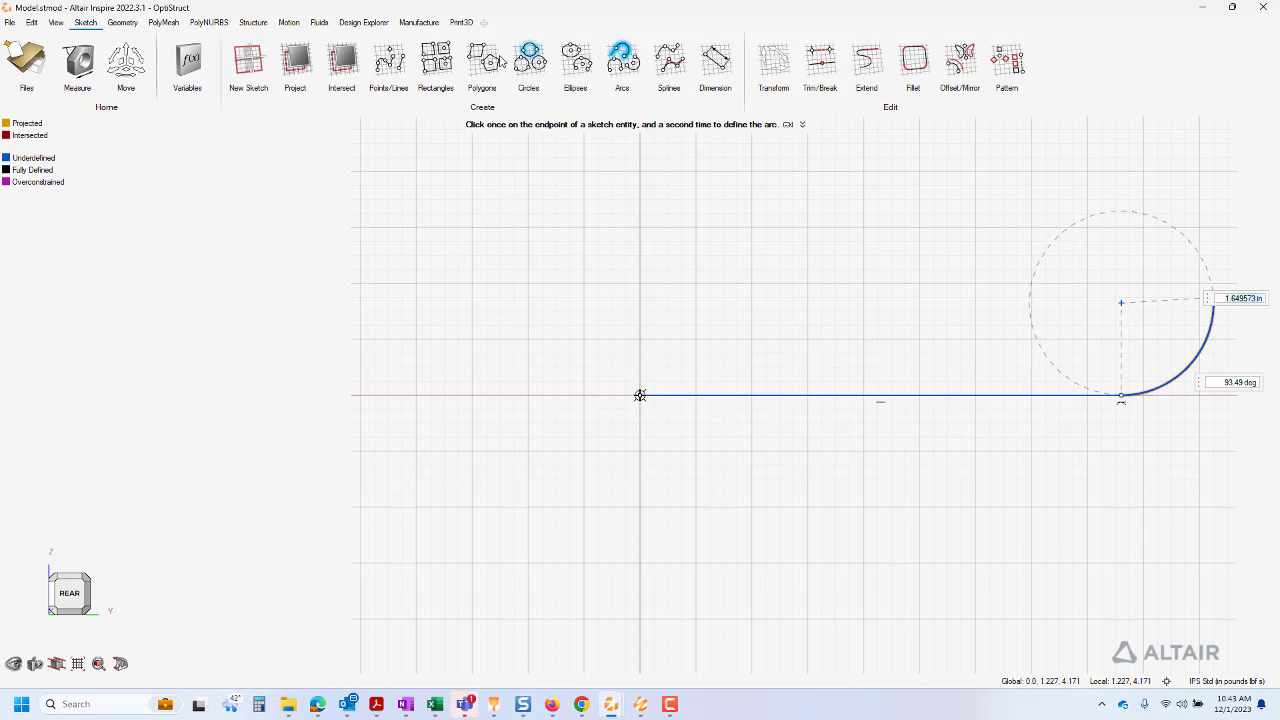
click(398, 64)
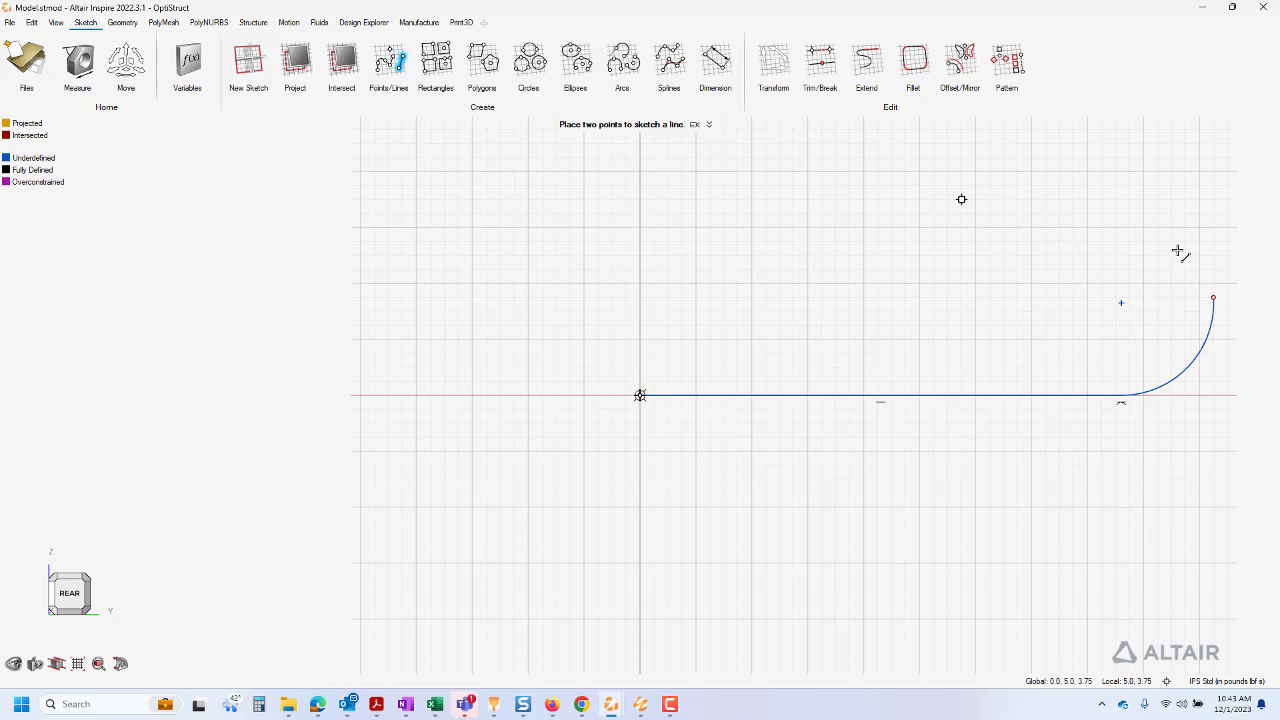
click(1213, 298)
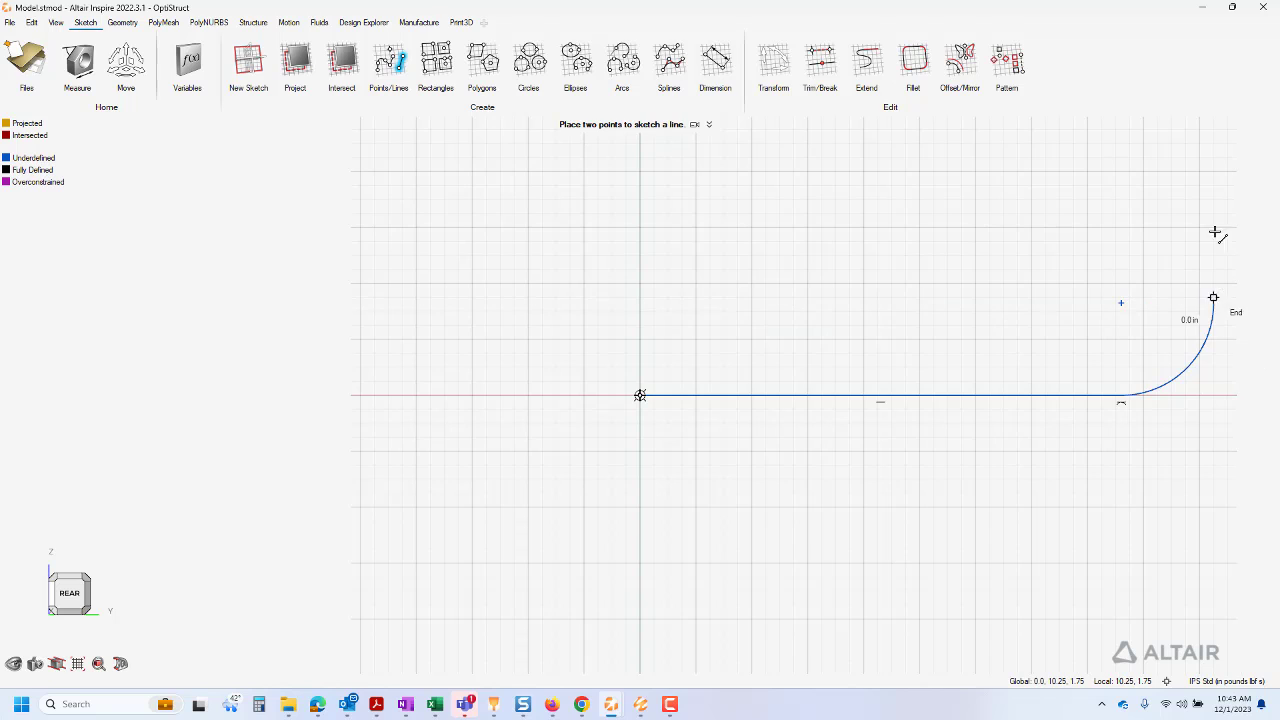
click(1214, 139)
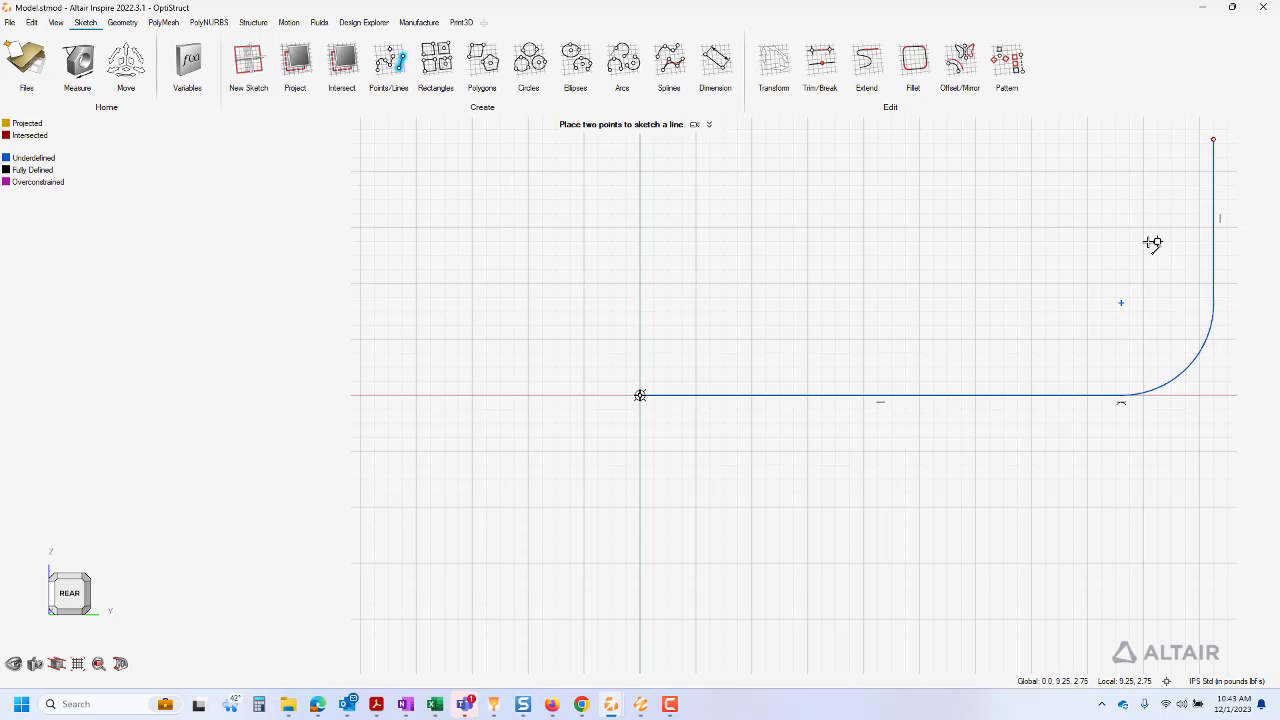
key(Escape)
Step: Constrain the arc tangent to the vertical line
click(1216, 255)
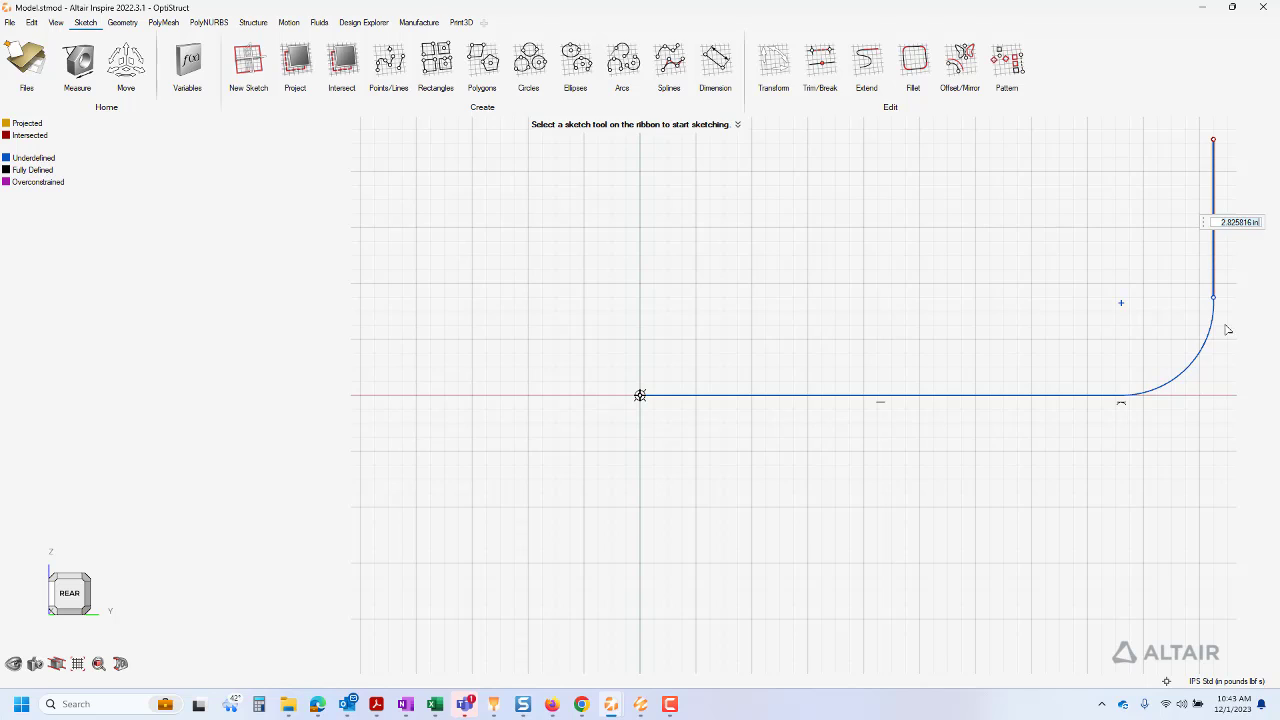
ctrl+click(1215, 333)
right_click(1213, 335)
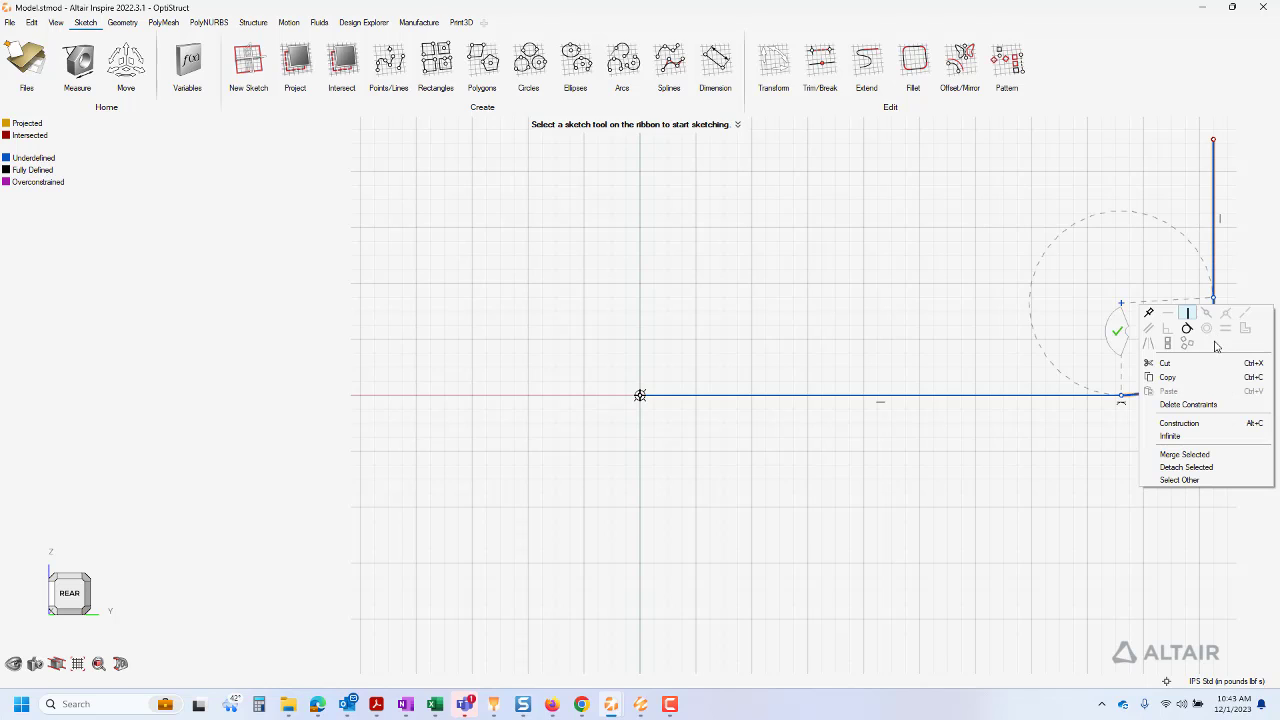
click(1088, 460)
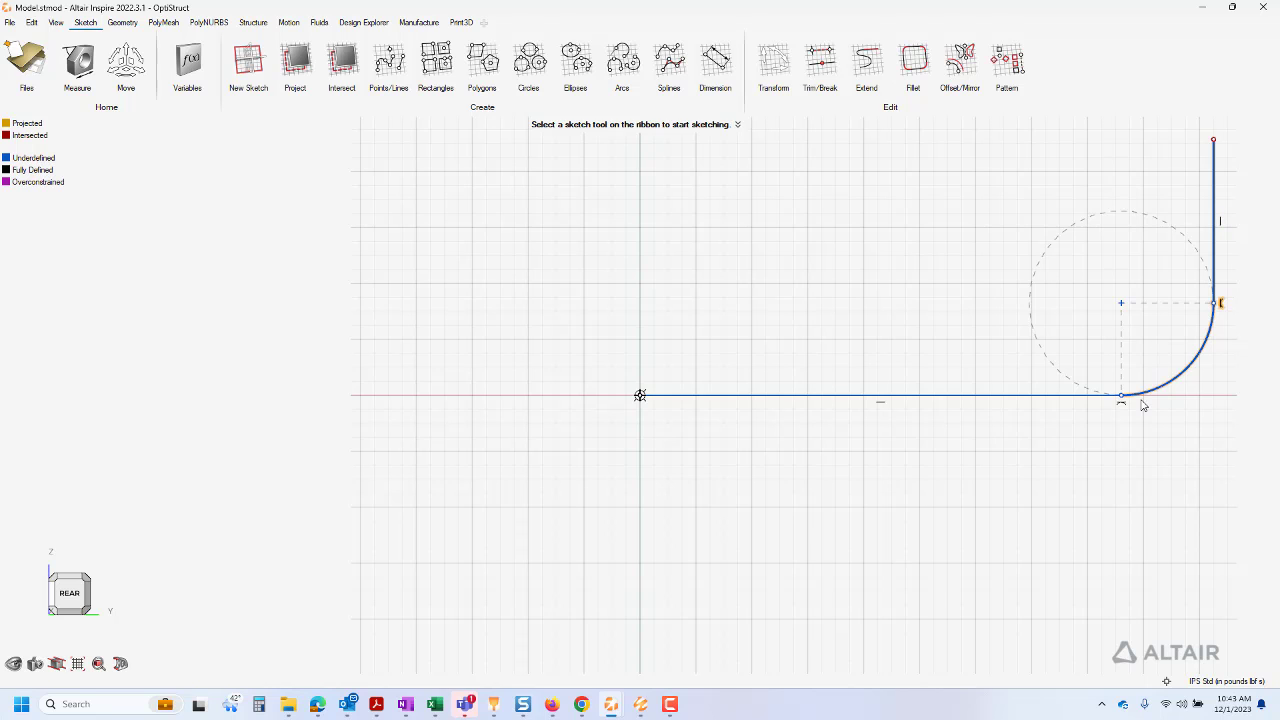
scroll(1015, 470, down, 4)
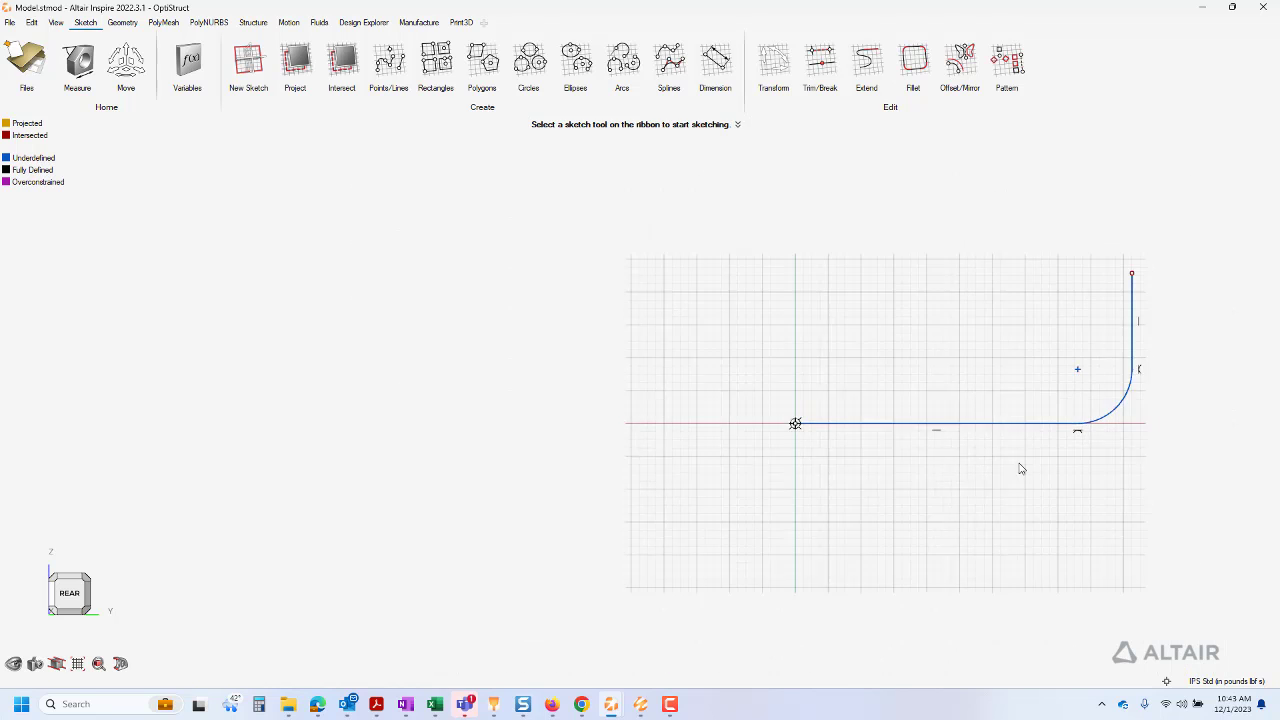
scroll(1208, 342, up, 3)
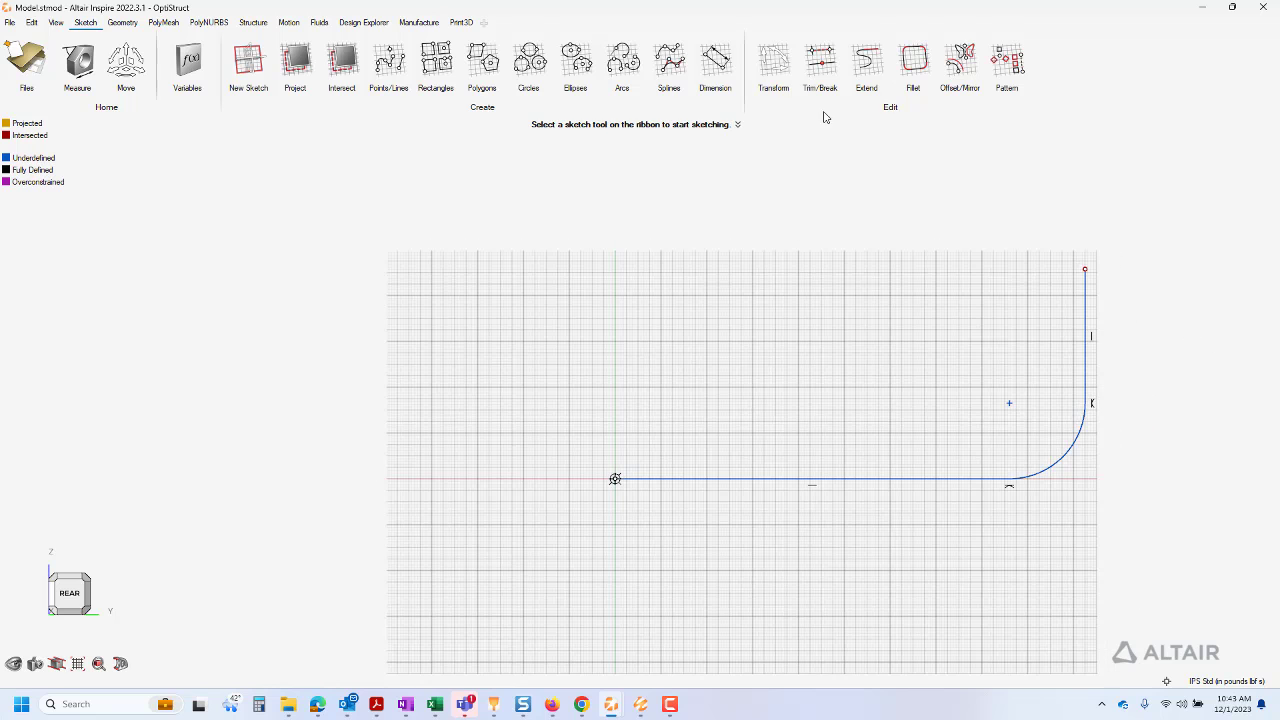
Step: Dimension the horizontal line to 24 in
click(715, 60)
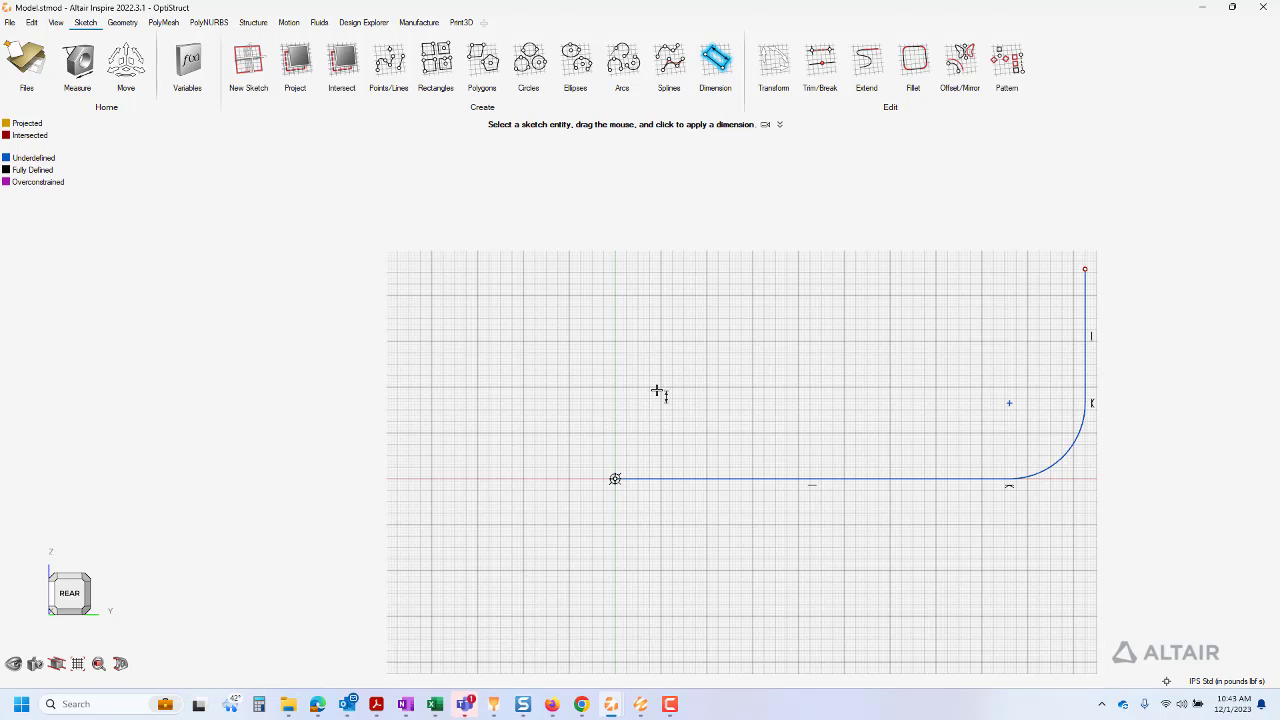
click(615, 479)
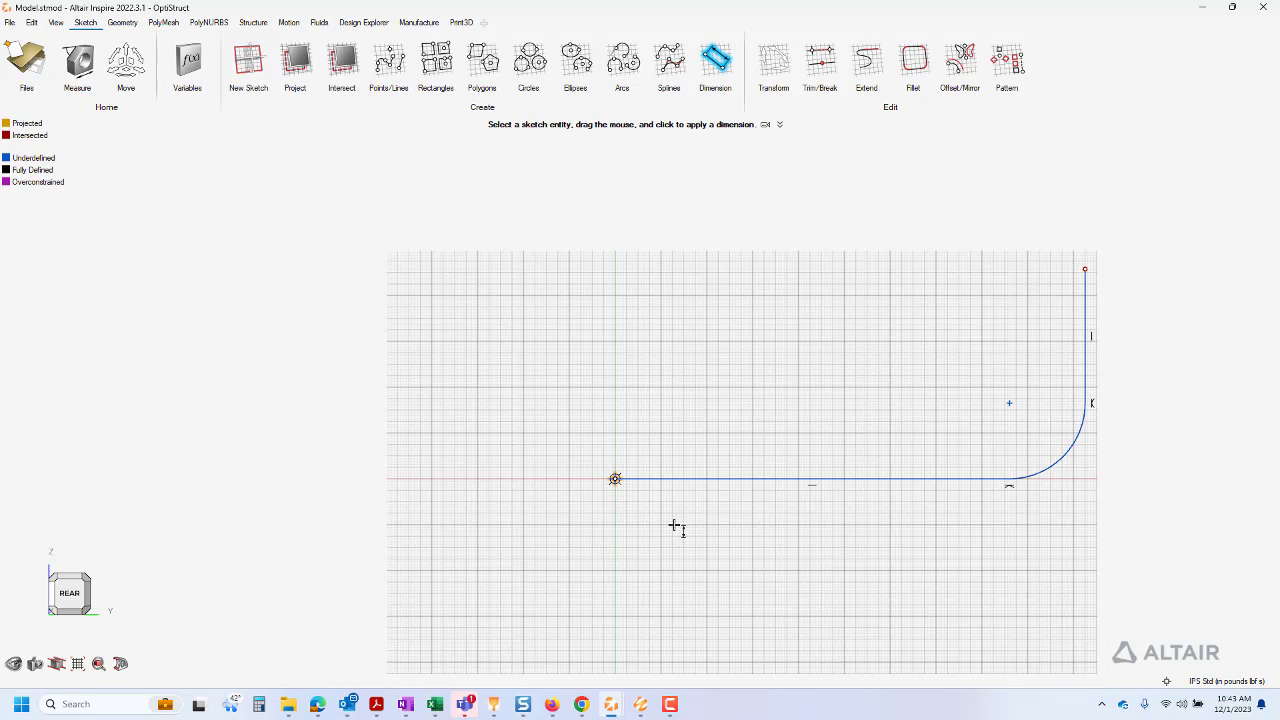
click(1082, 382)
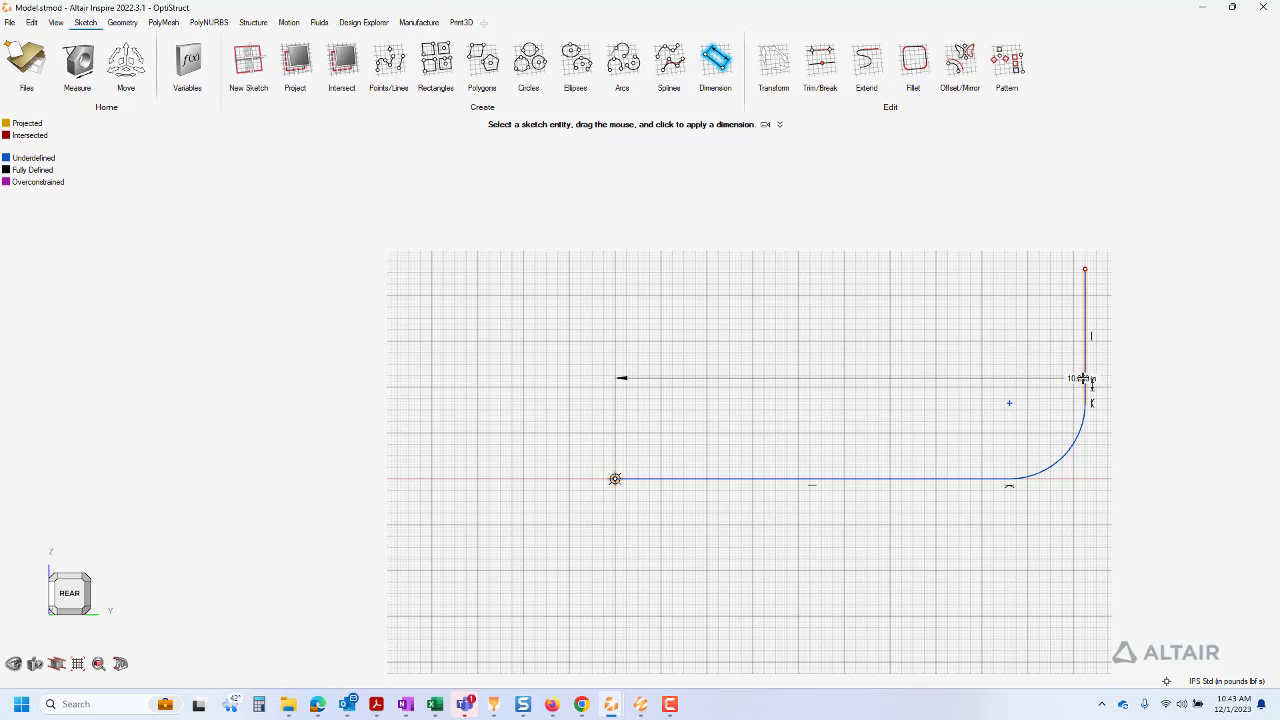
click(865, 547)
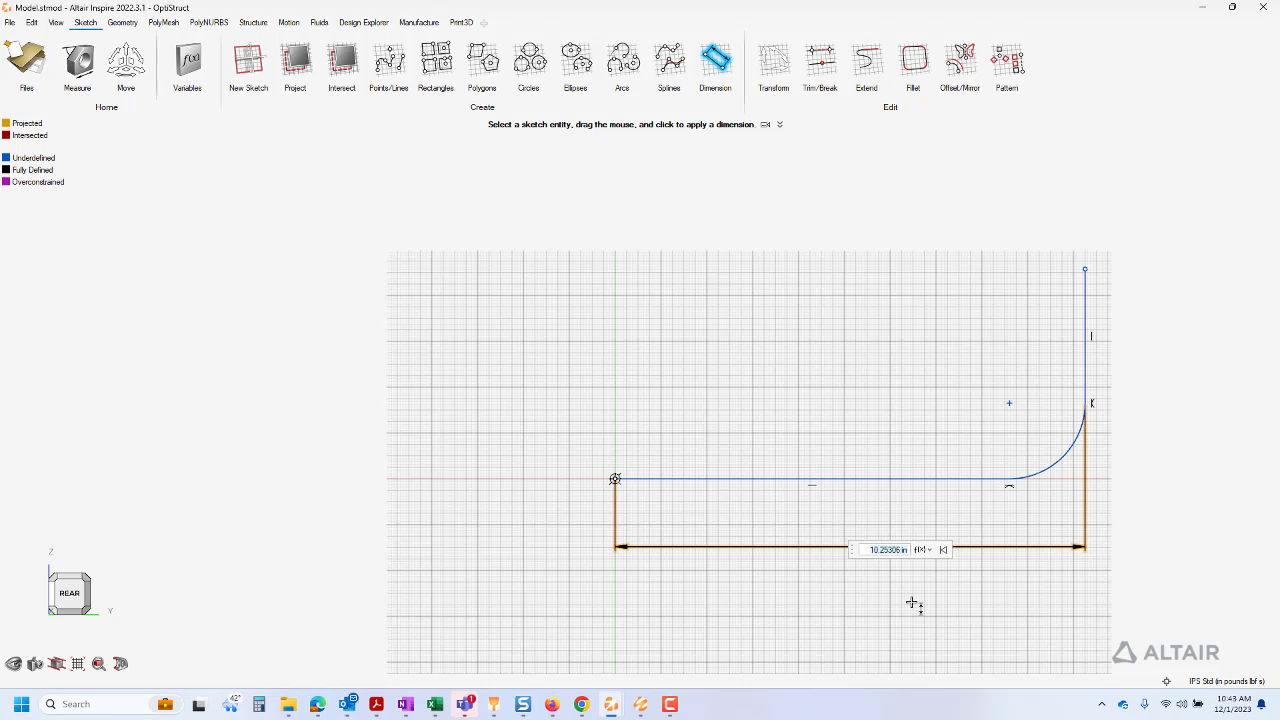
text(24)
key(Return)
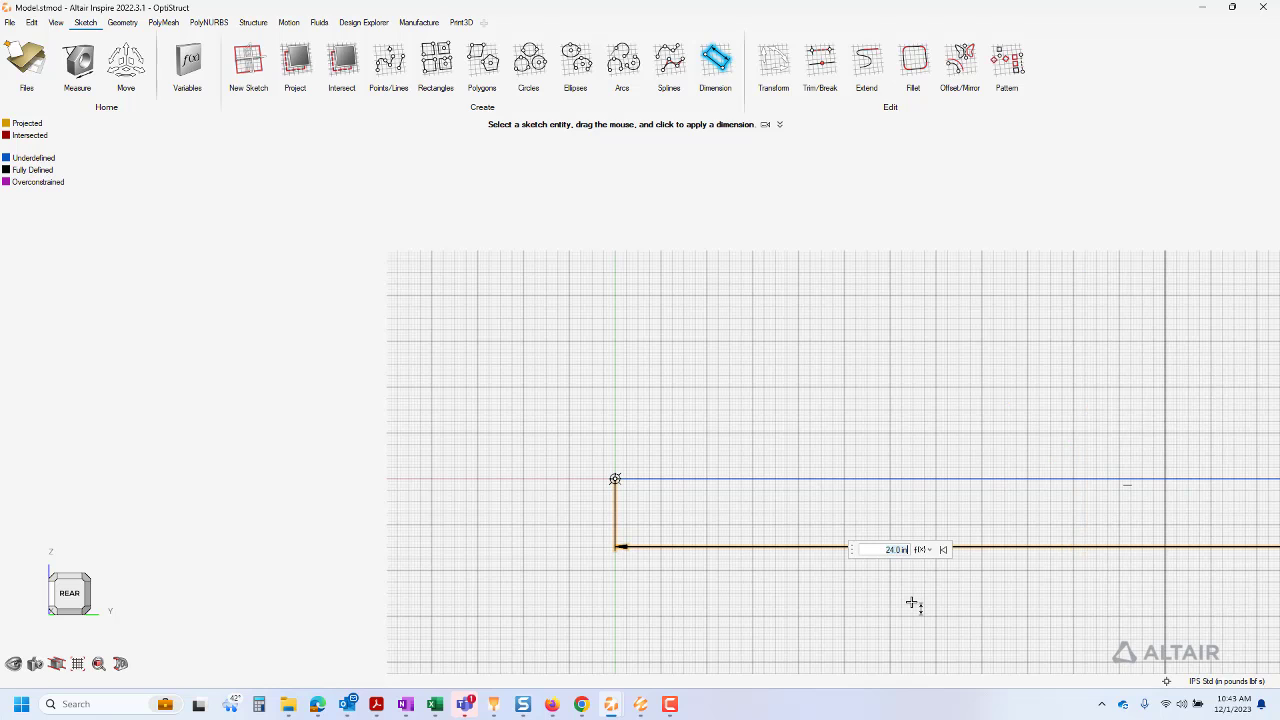
scroll(1030, 545, down, 3)
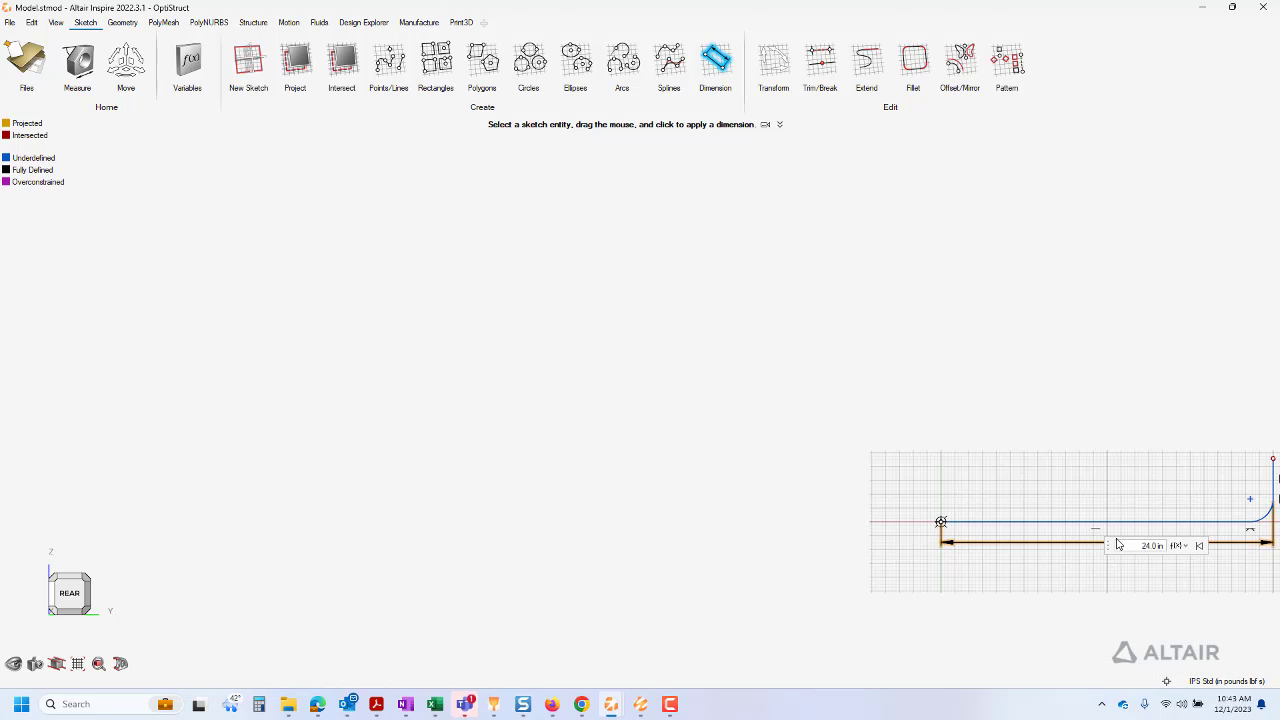
key(f)
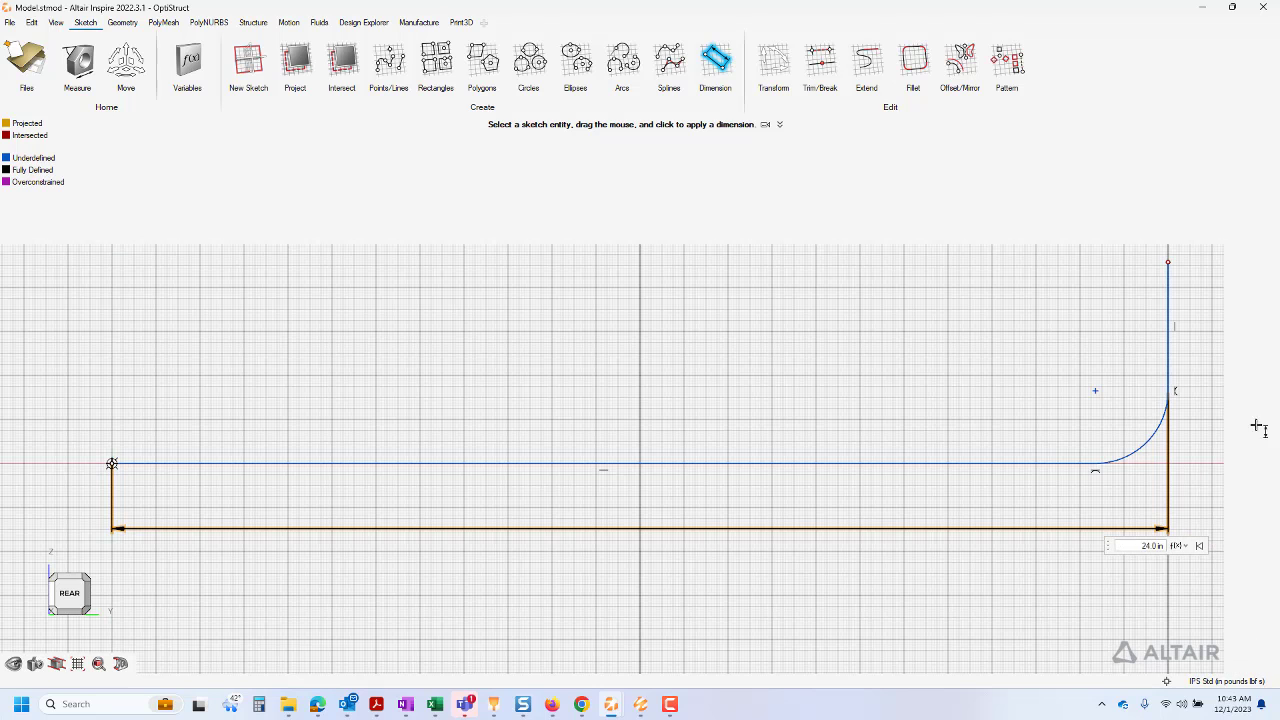
click(1046, 462)
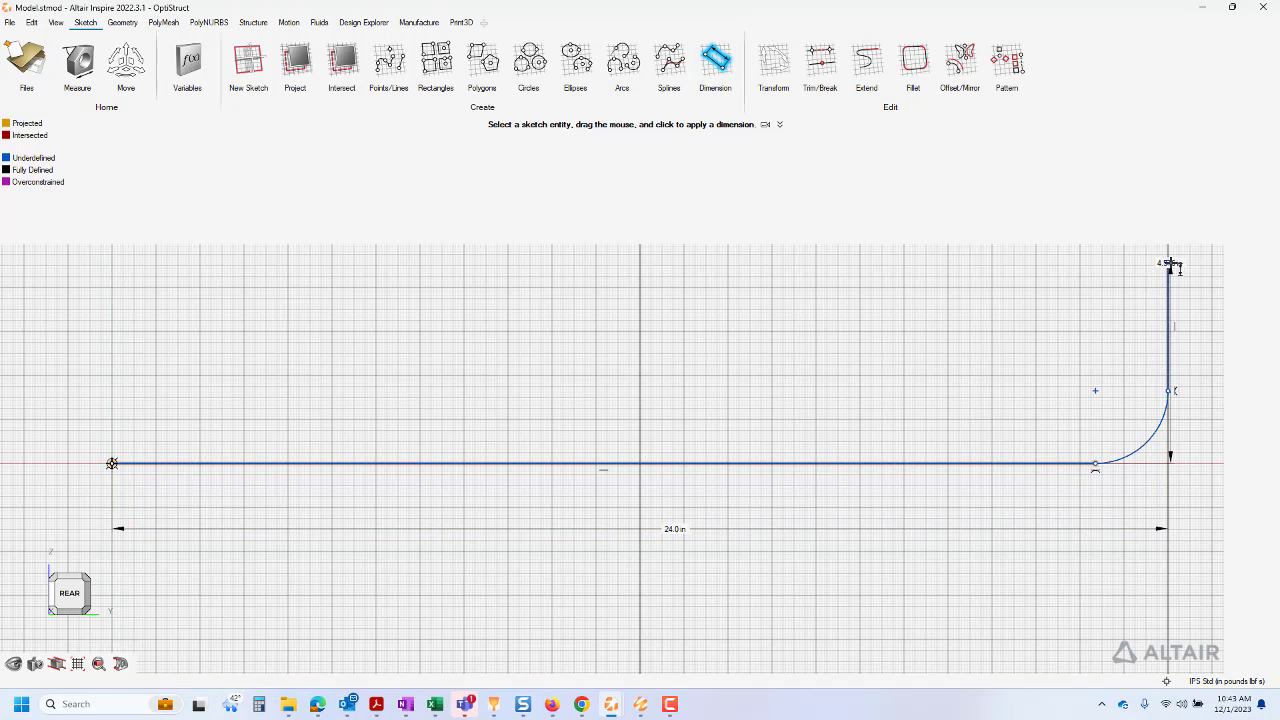
Step: Dimension the vertical line to 18 in and the arc radius to 6 in
click(1222, 352)
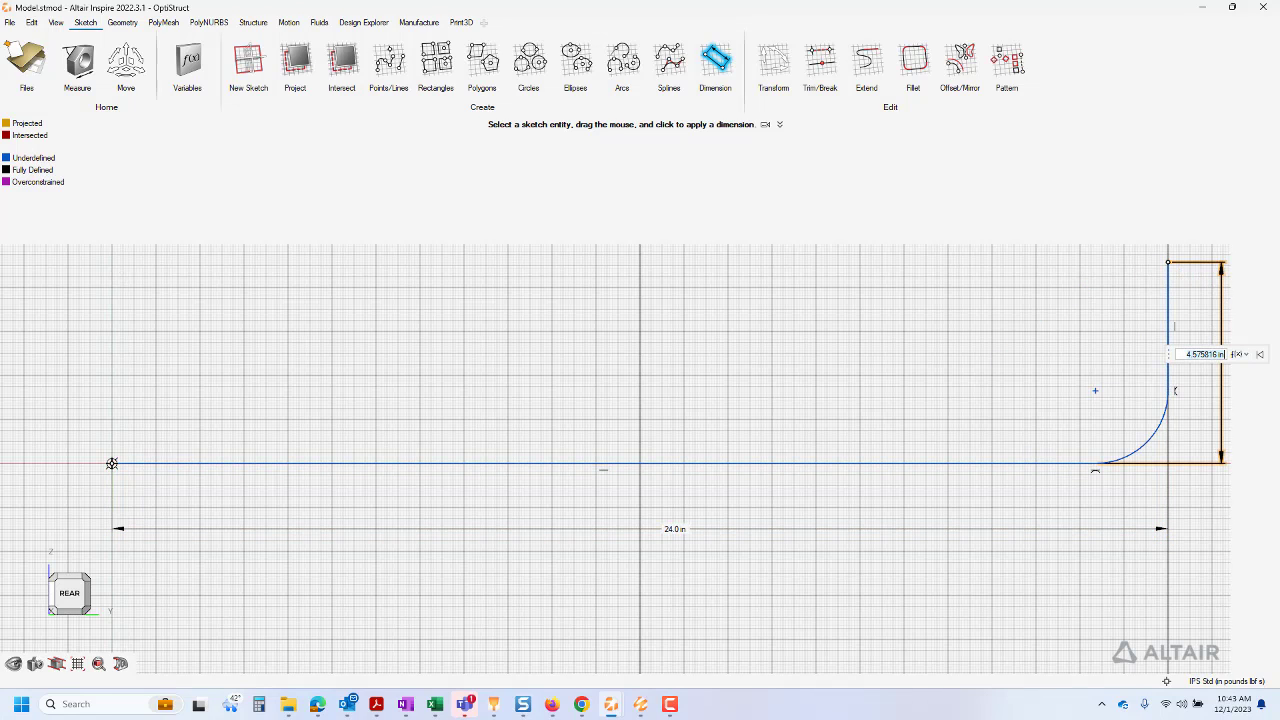
text(18)
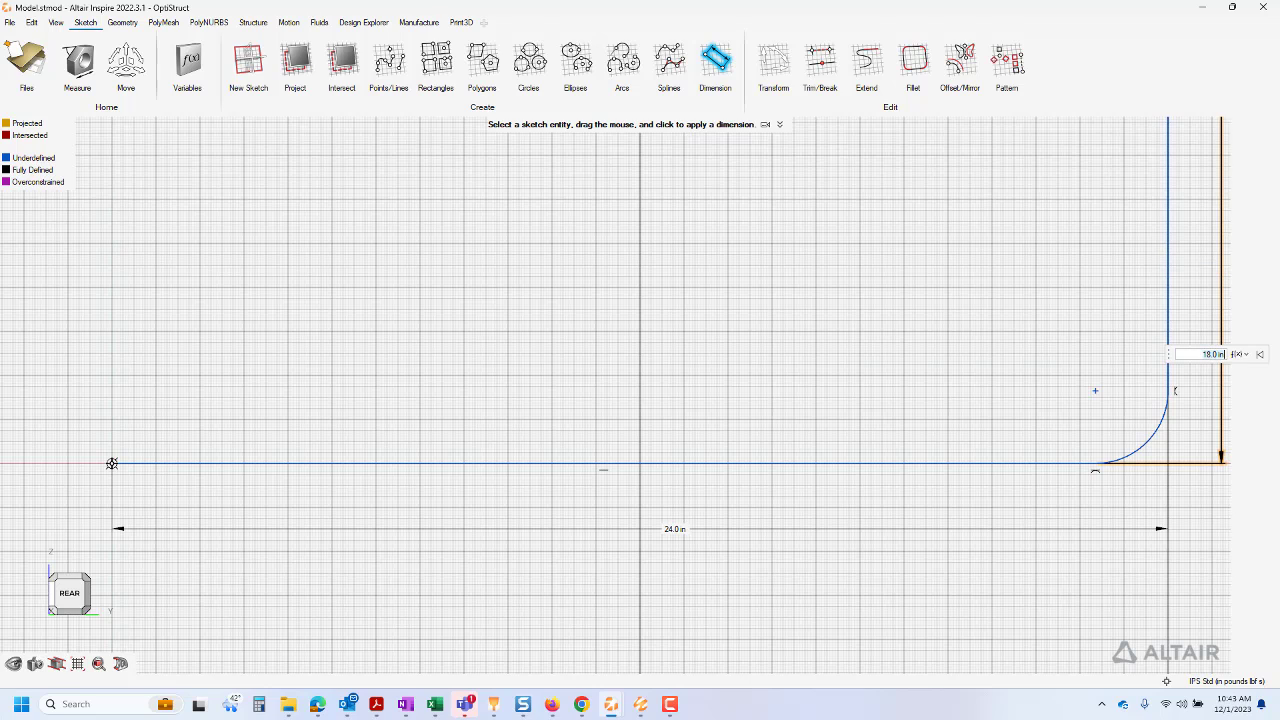
click(1131, 455)
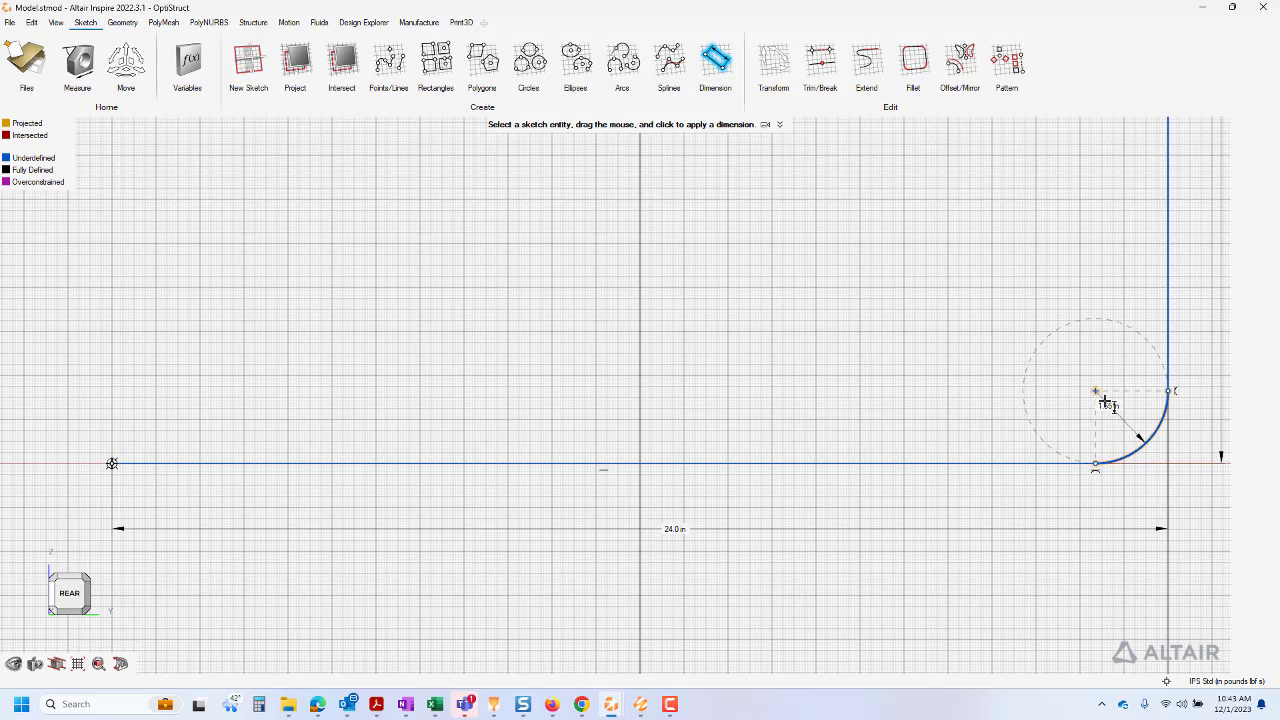
click(1123, 417)
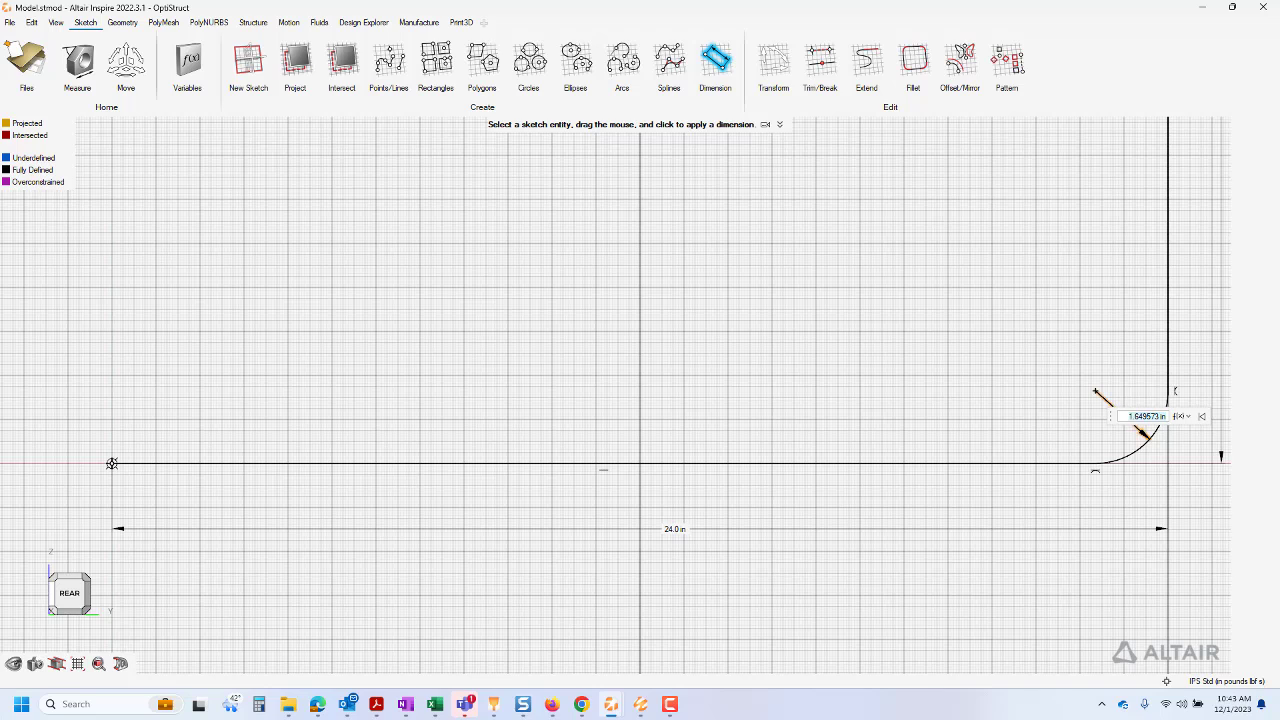
text(6)
key(Return)
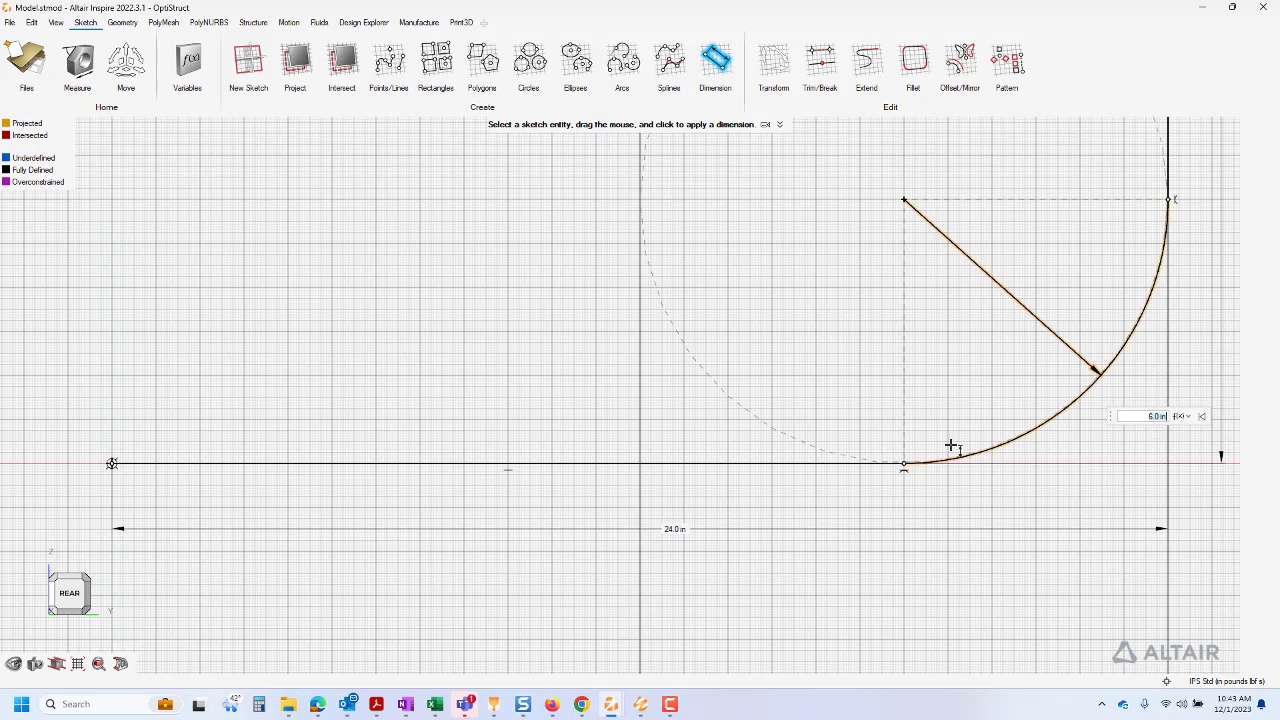
scroll(923, 457, down, 5)
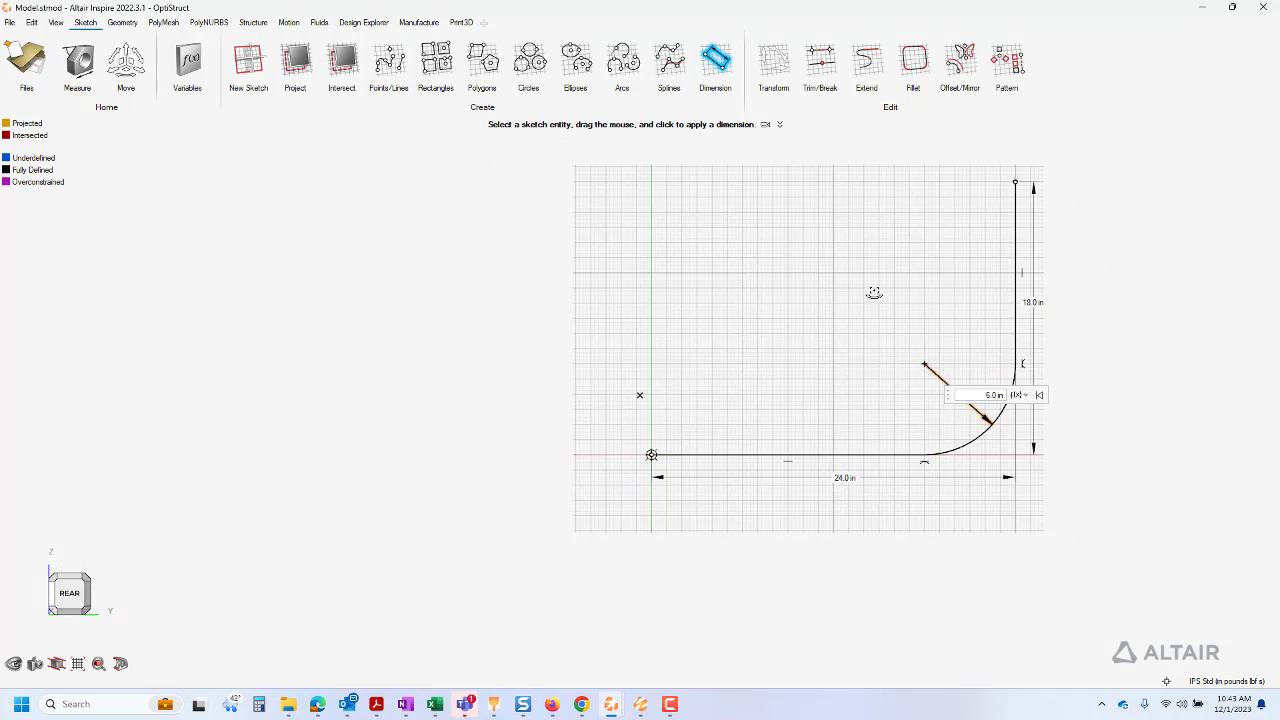
mouse_move(872, 292)
right_down()
mouse_move(863, 374)
mouse_move(736, 377)
mouse_move(749, 363)
mouse_move(723, 400)
right_up()
Step: Leave dimensioning, turn off the exit tip, and exit Sketch 1
right_drag(445, 367, 363, 371)
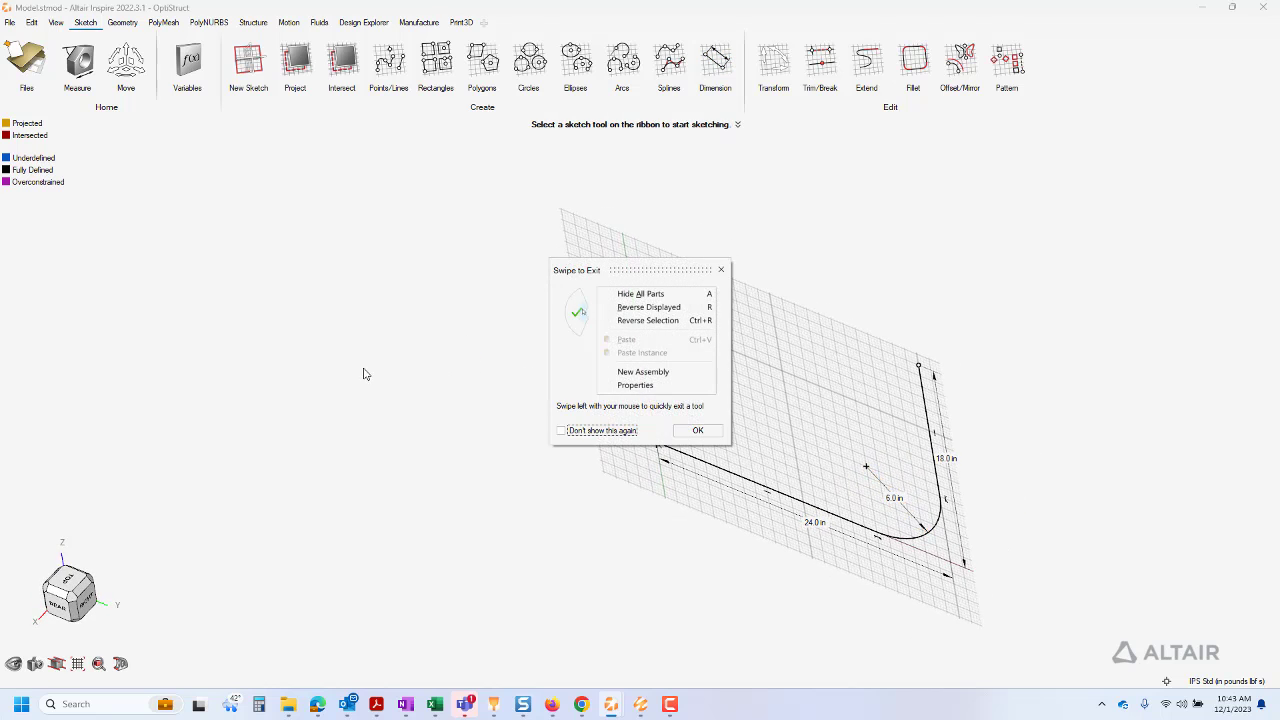
click(561, 432)
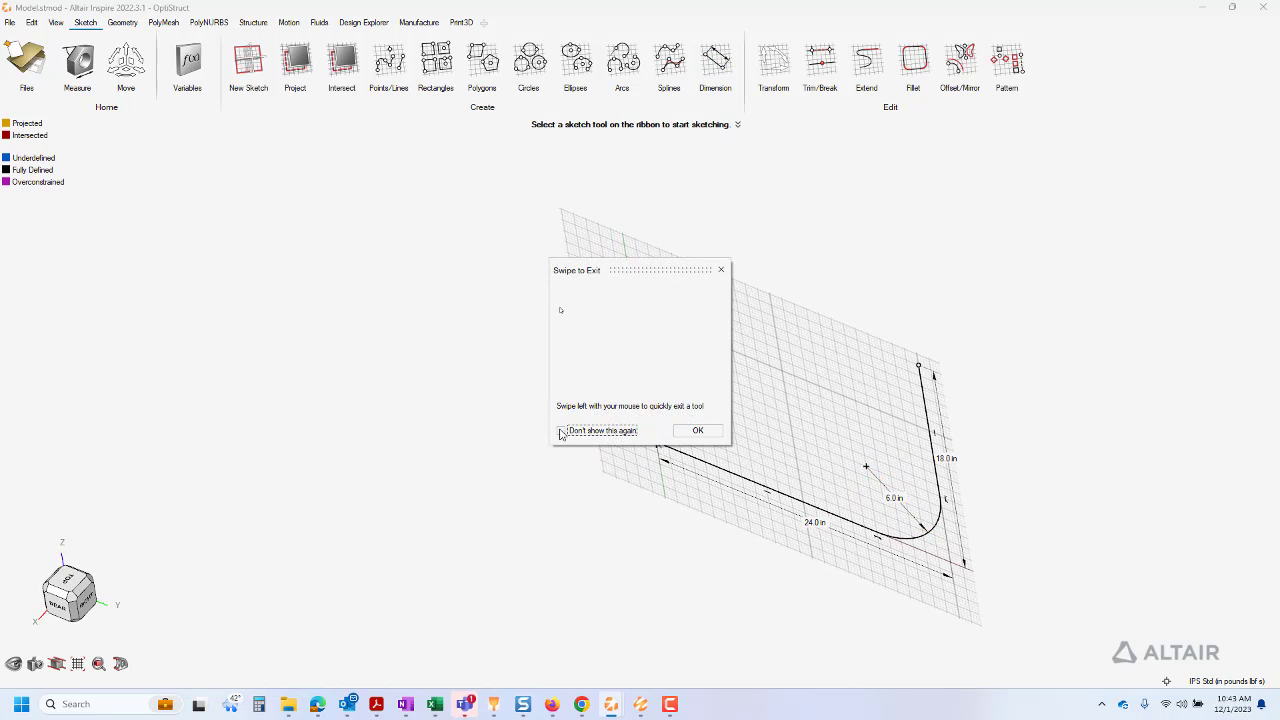
click(693, 431)
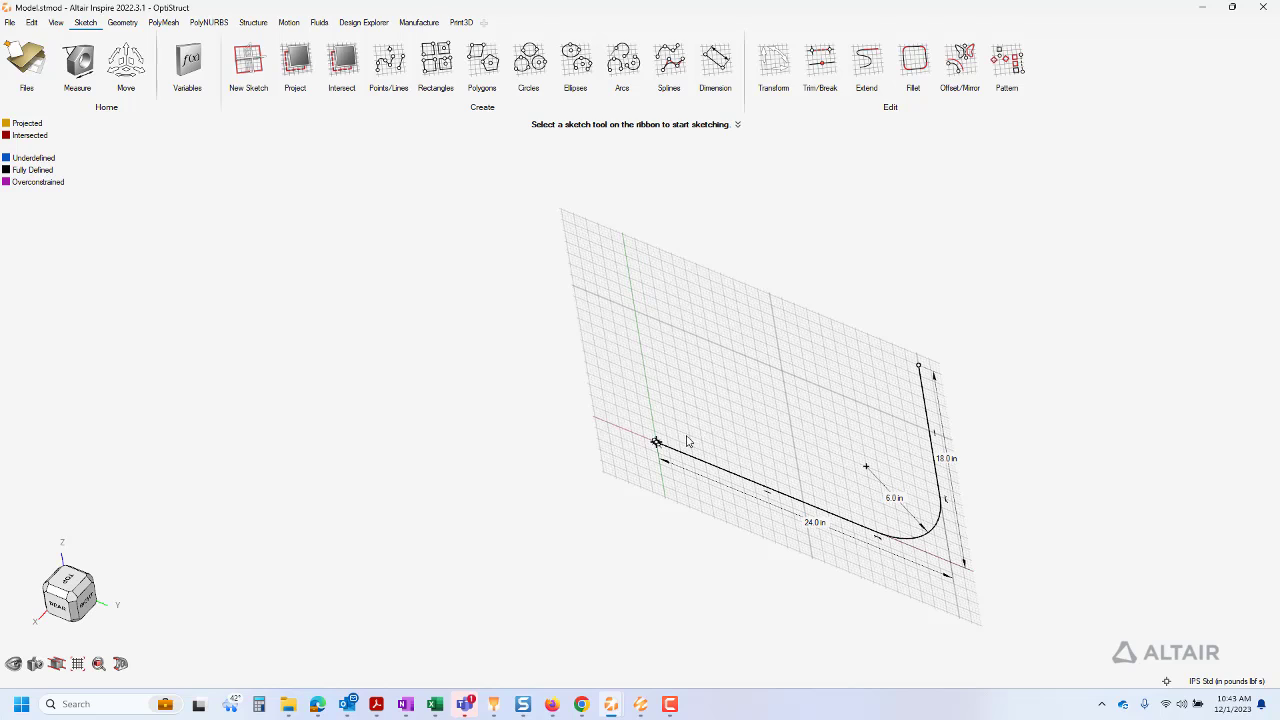
right_click(497, 404)
right_drag(497, 404, 392, 407)
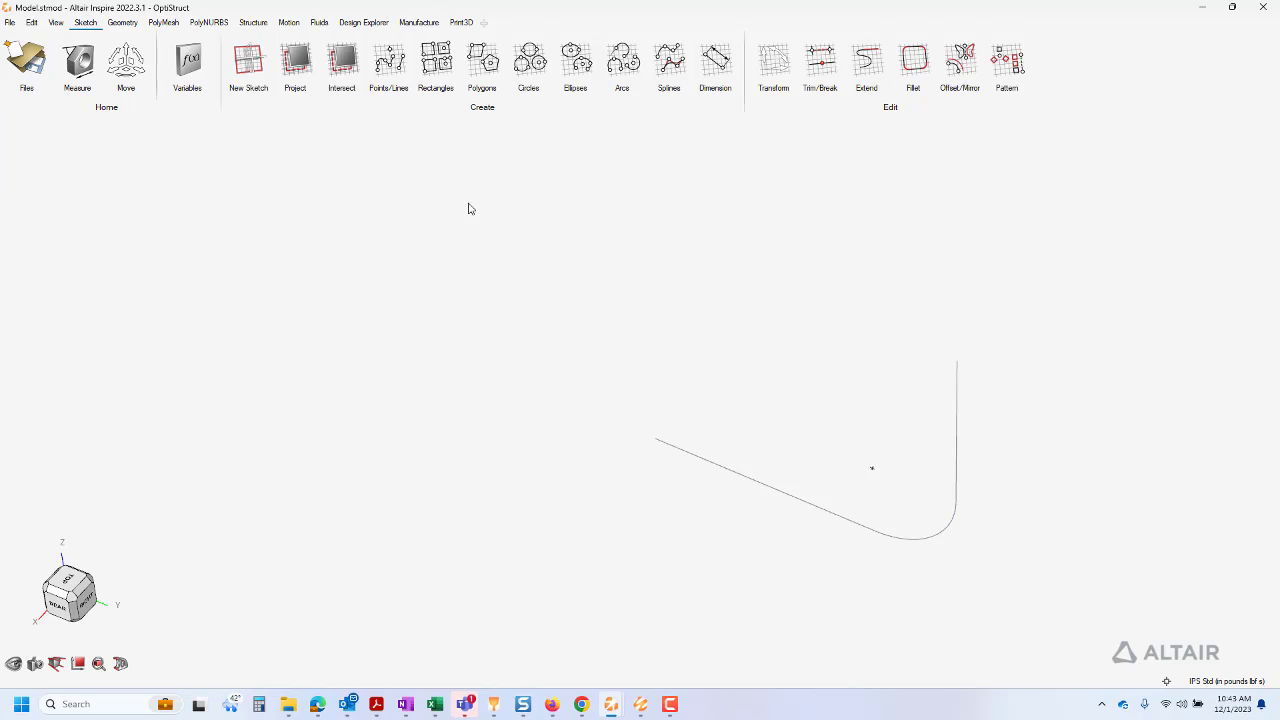
Step: Start Sketch 2 on the XY plane
click(248, 62)
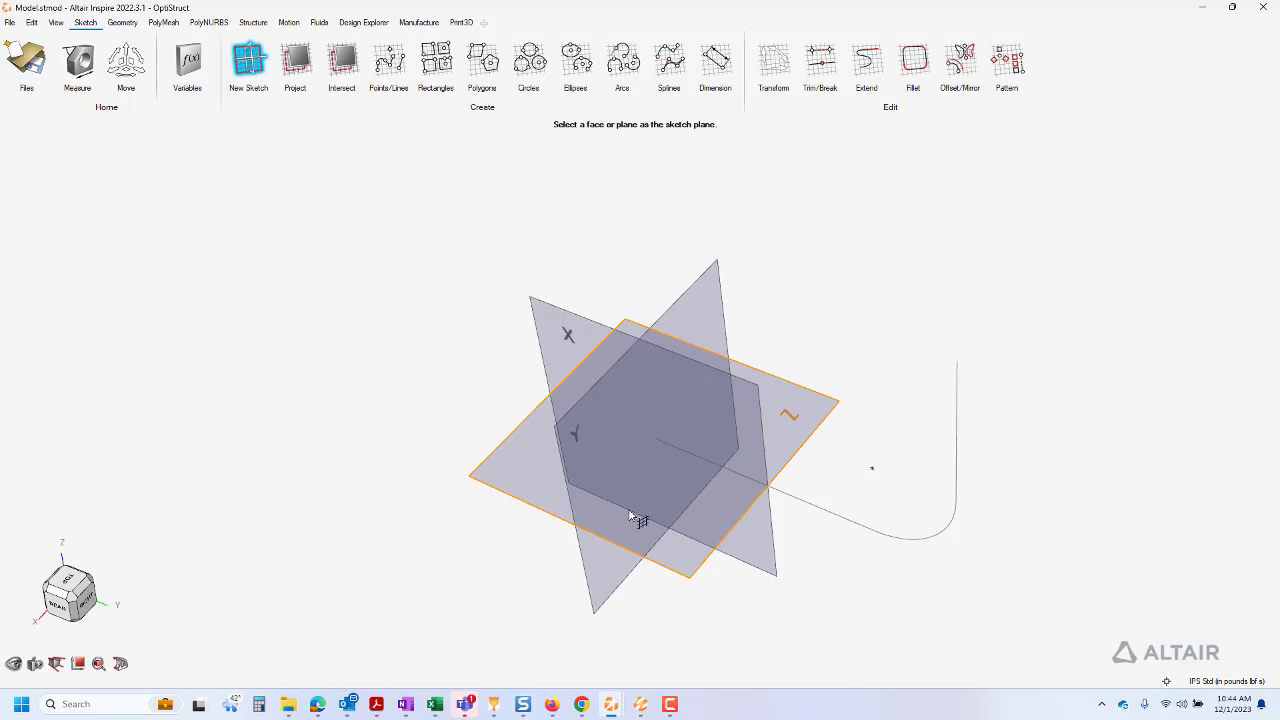
click(666, 547)
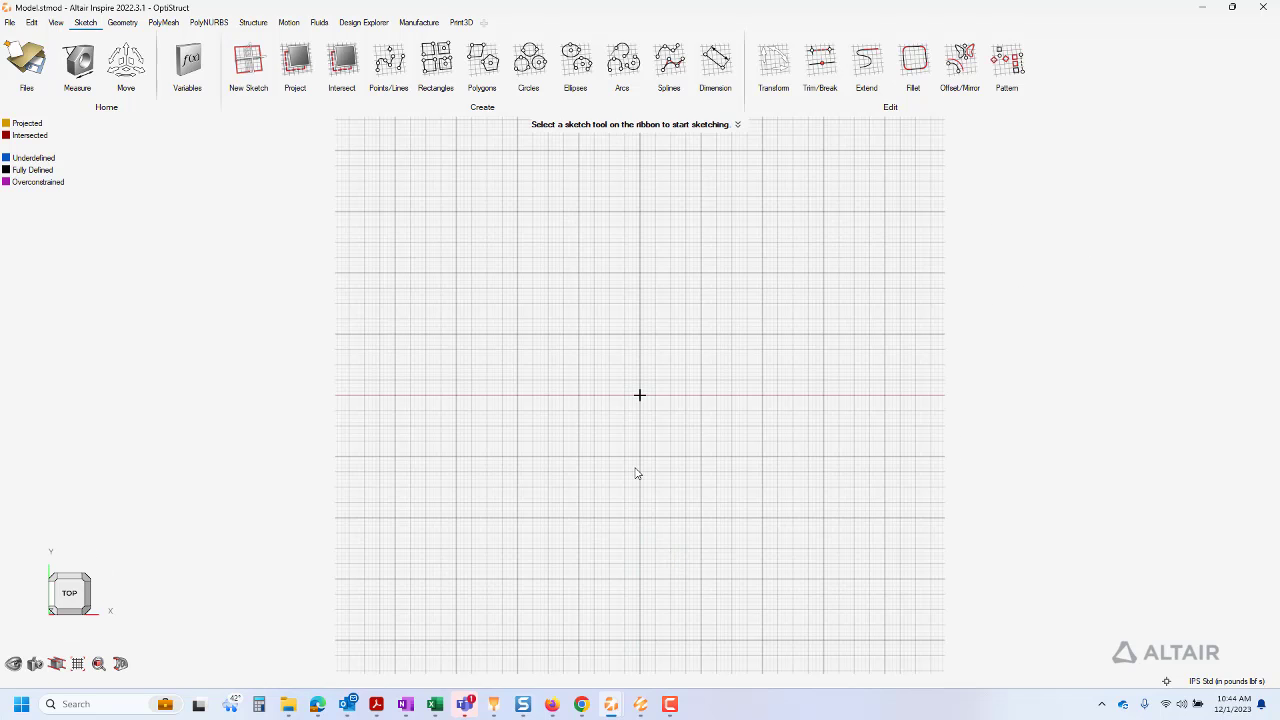
scroll(636, 473, down, 2)
mouse_move(640, 395)
right_down()
mouse_move(620, 340)
mouse_move(511, 440)
mouse_move(660, 390)
mouse_move(620, 370)
right_up()
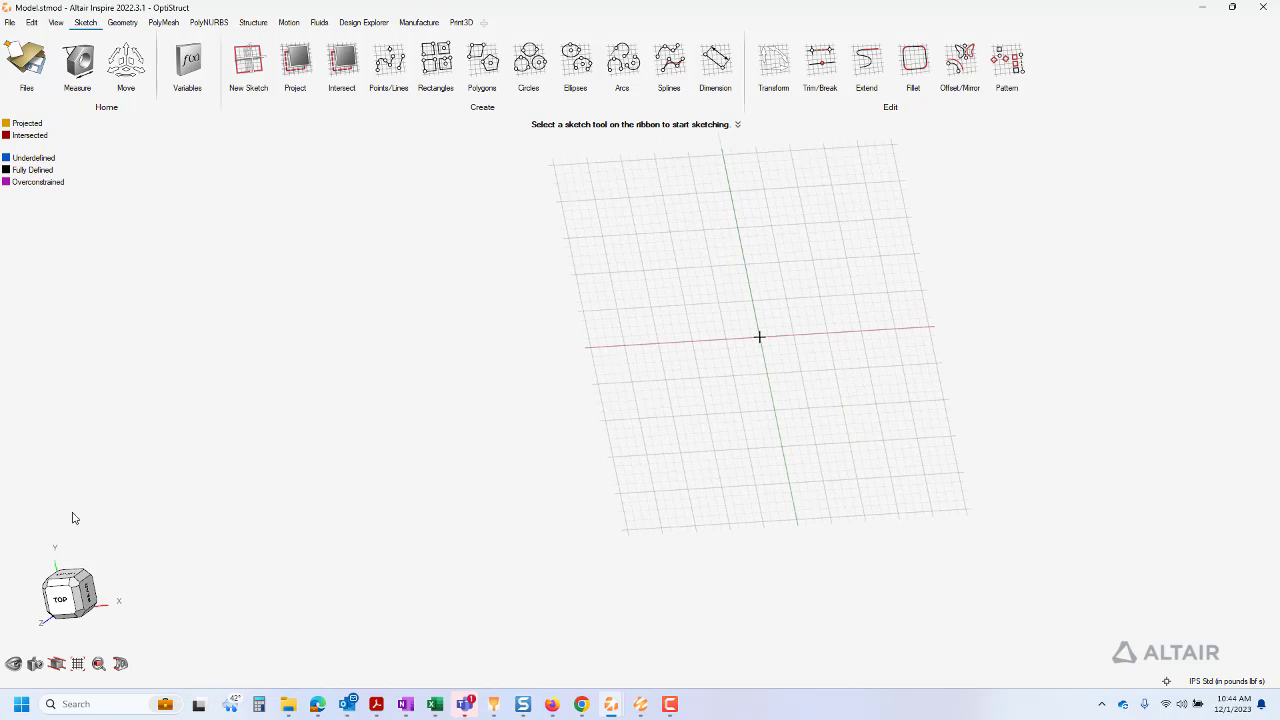
Step: Show the Model Browser and Construction History panels, and restore Sketch 1 to normal state
click(56, 22)
click(89, 37)
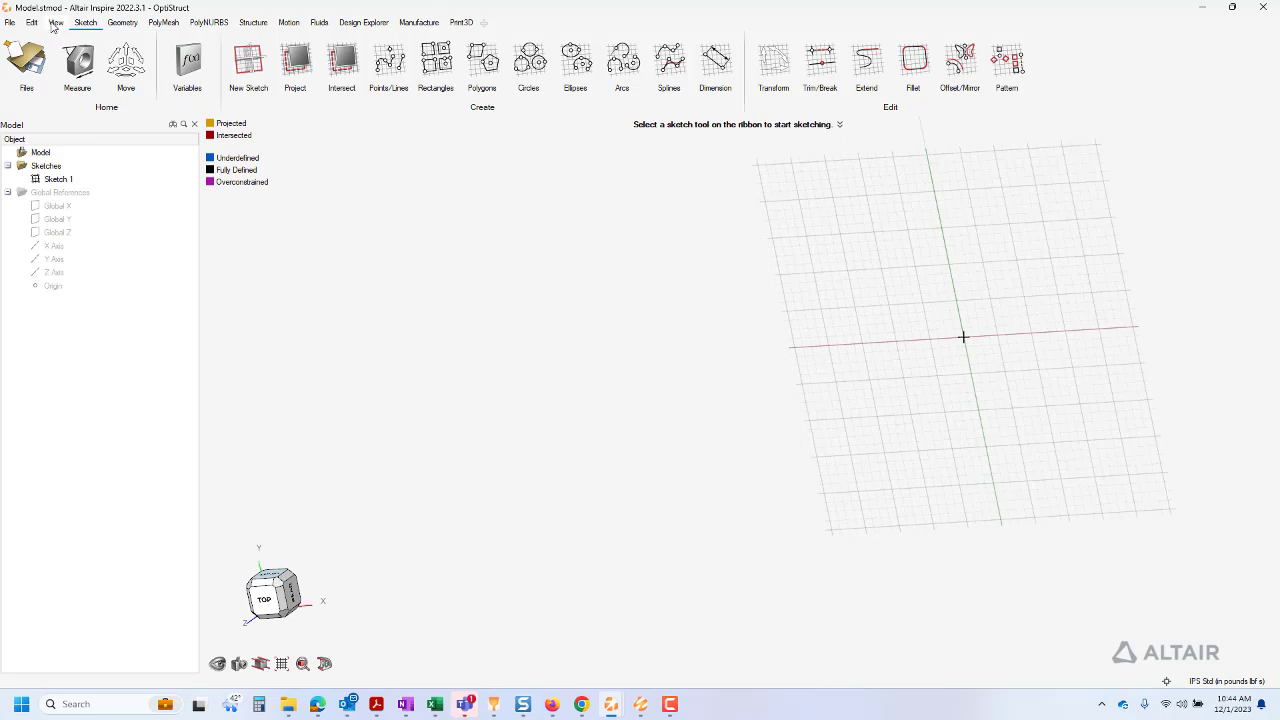
click(56, 22)
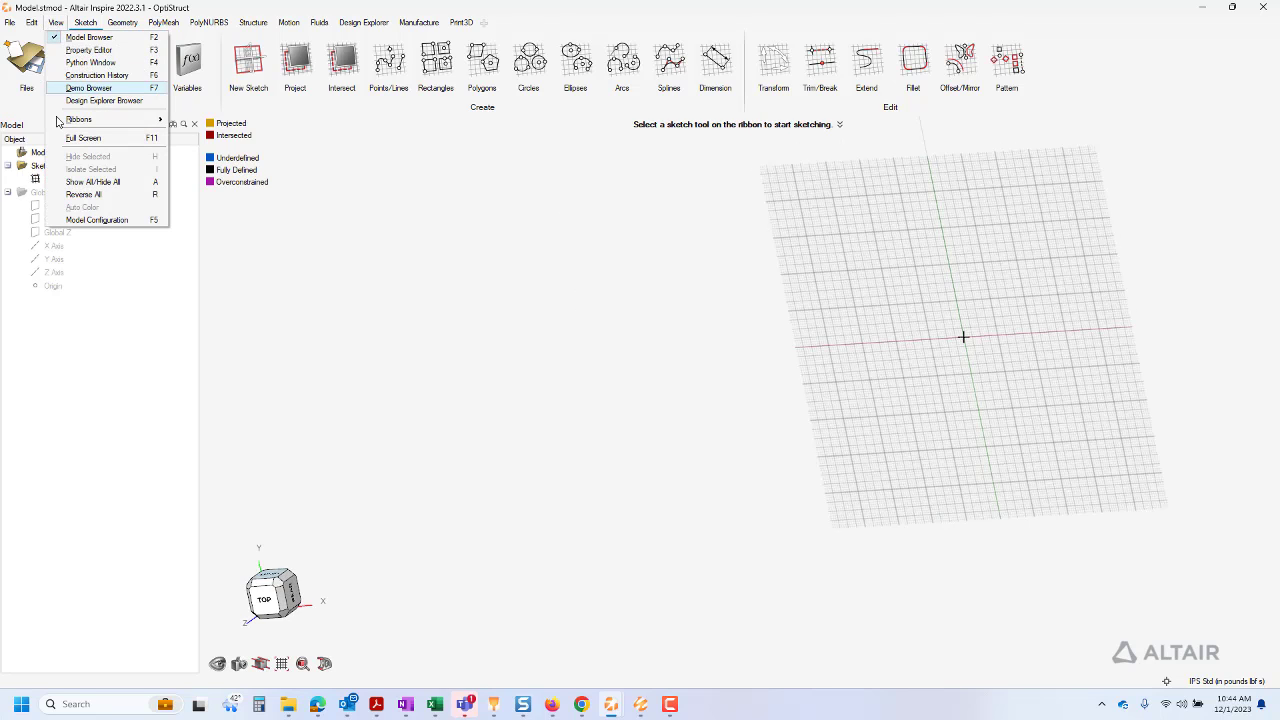
click(97, 75)
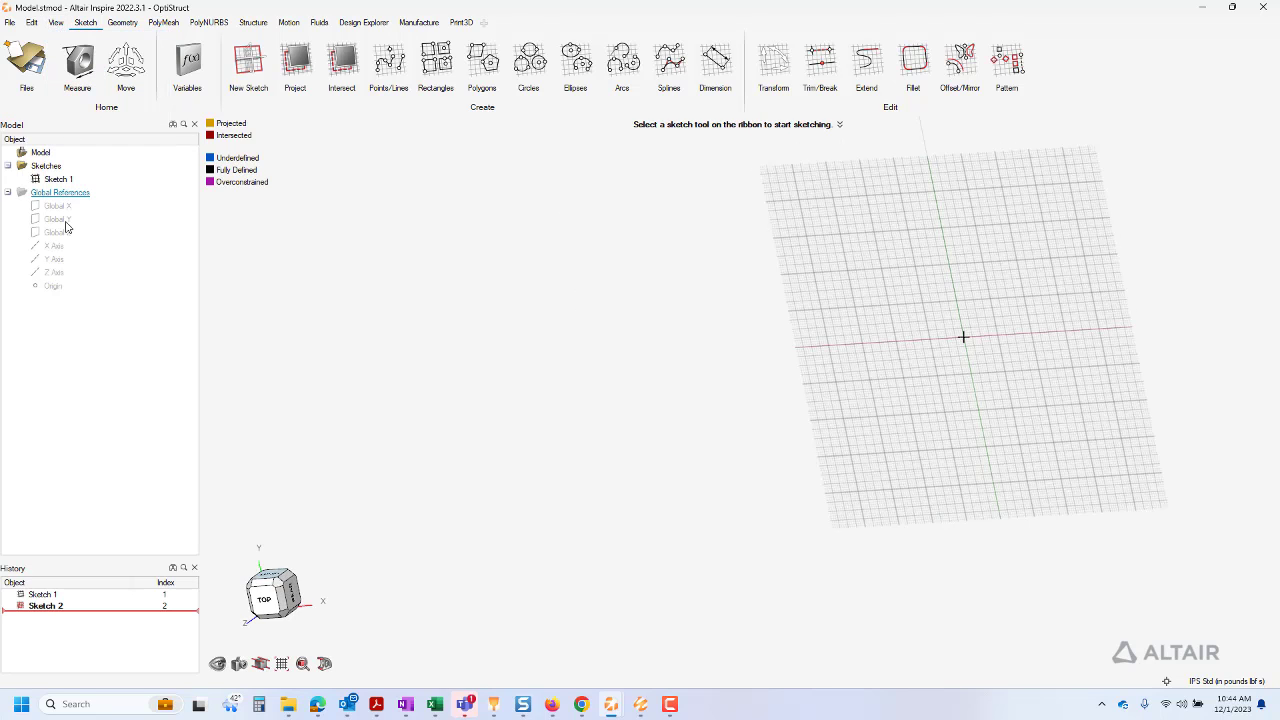
click(25, 597)
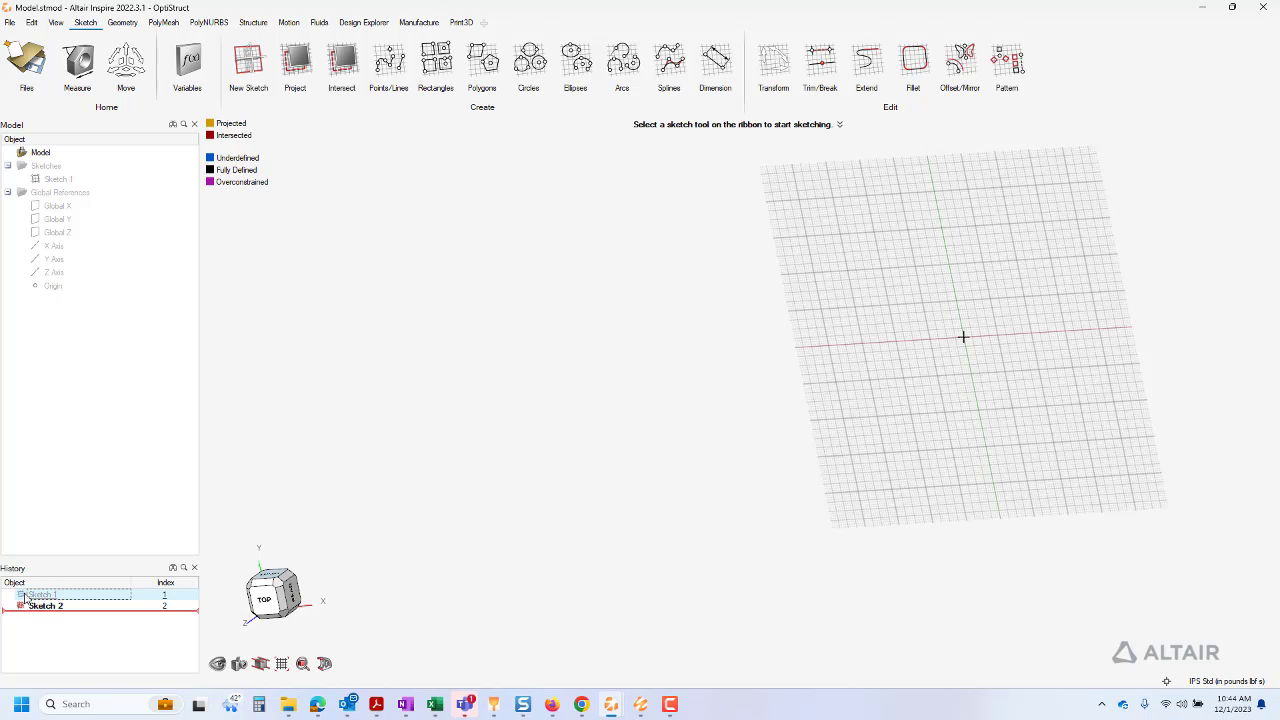
click(25, 597)
mouse_move(609, 523)
right_down()
mouse_move(374, 451)
mouse_move(526, 471)
mouse_move(511, 394)
mouse_move(525, 411)
mouse_move(754, 463)
right_up()
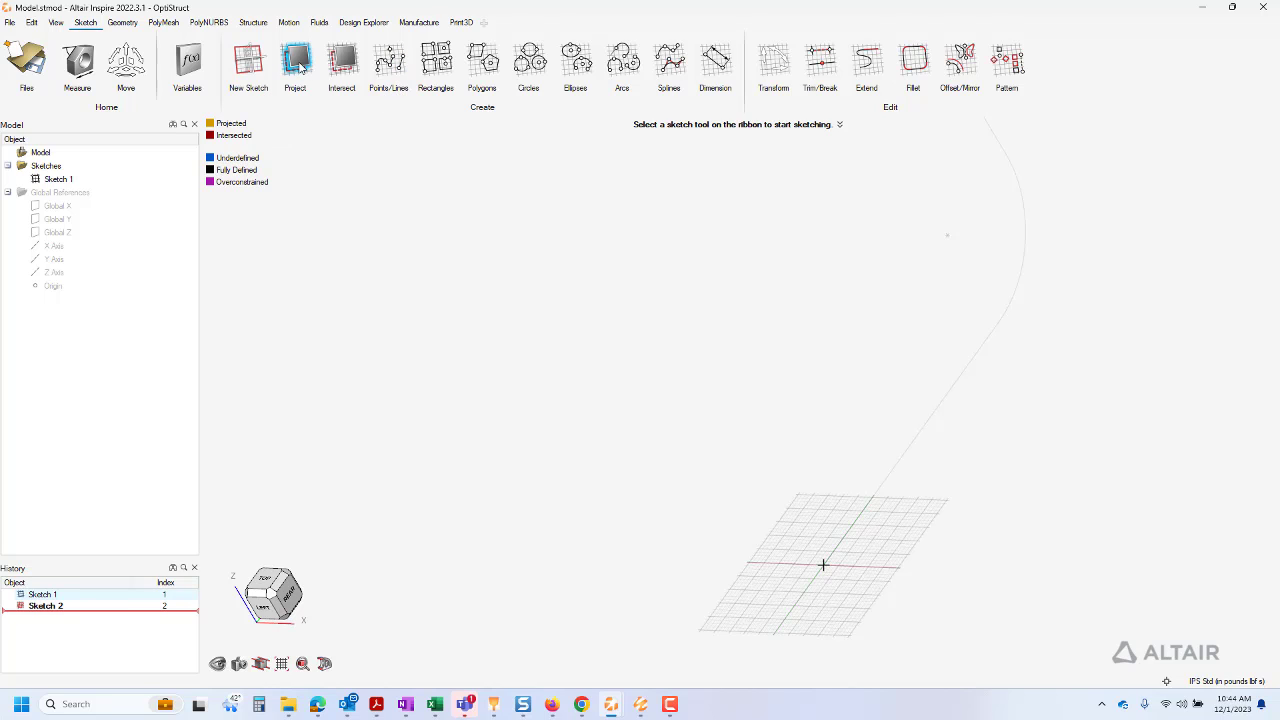
Step: Project Sketch 1's straight 24 in line onto the Sketch 2 plane
click(298, 64)
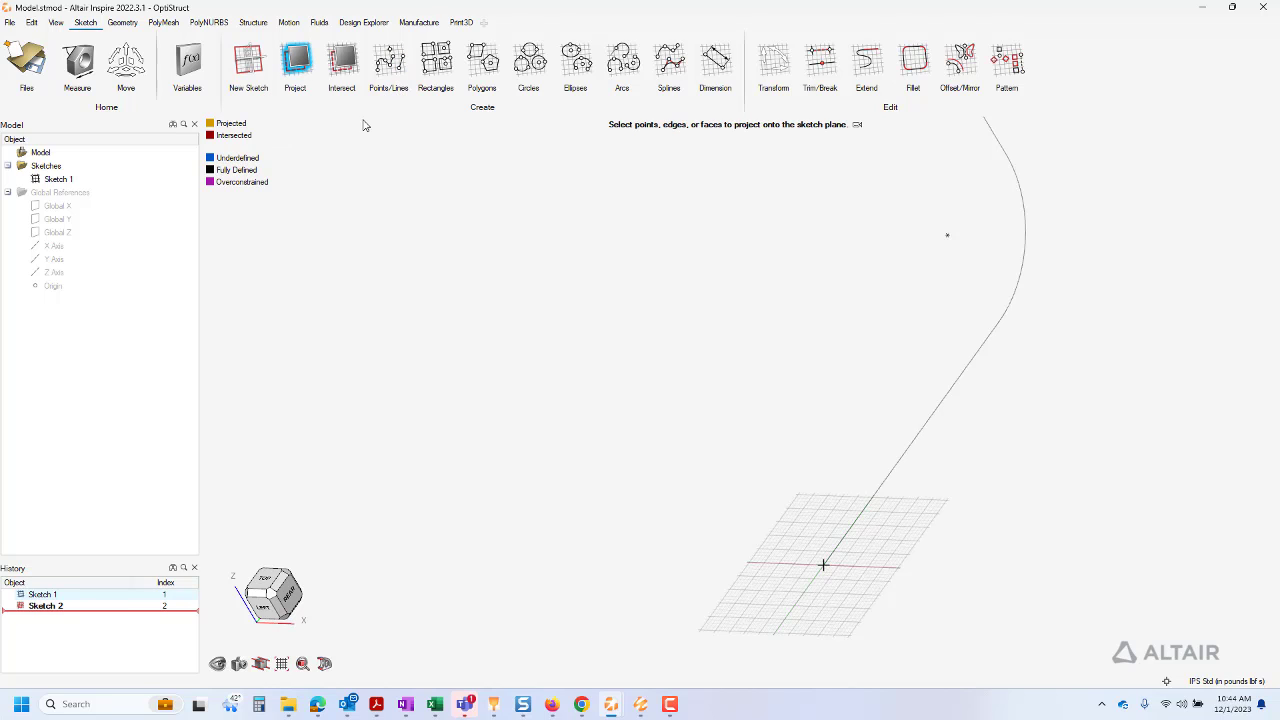
click(893, 478)
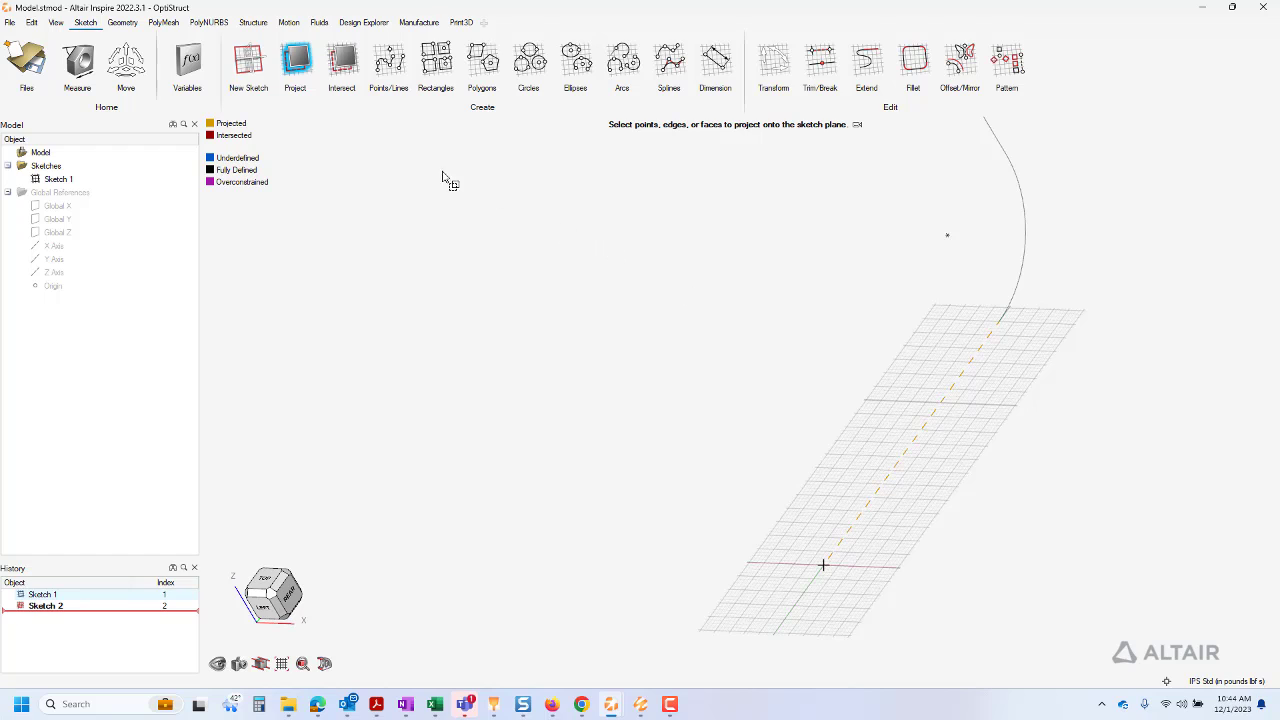
click(301, 60)
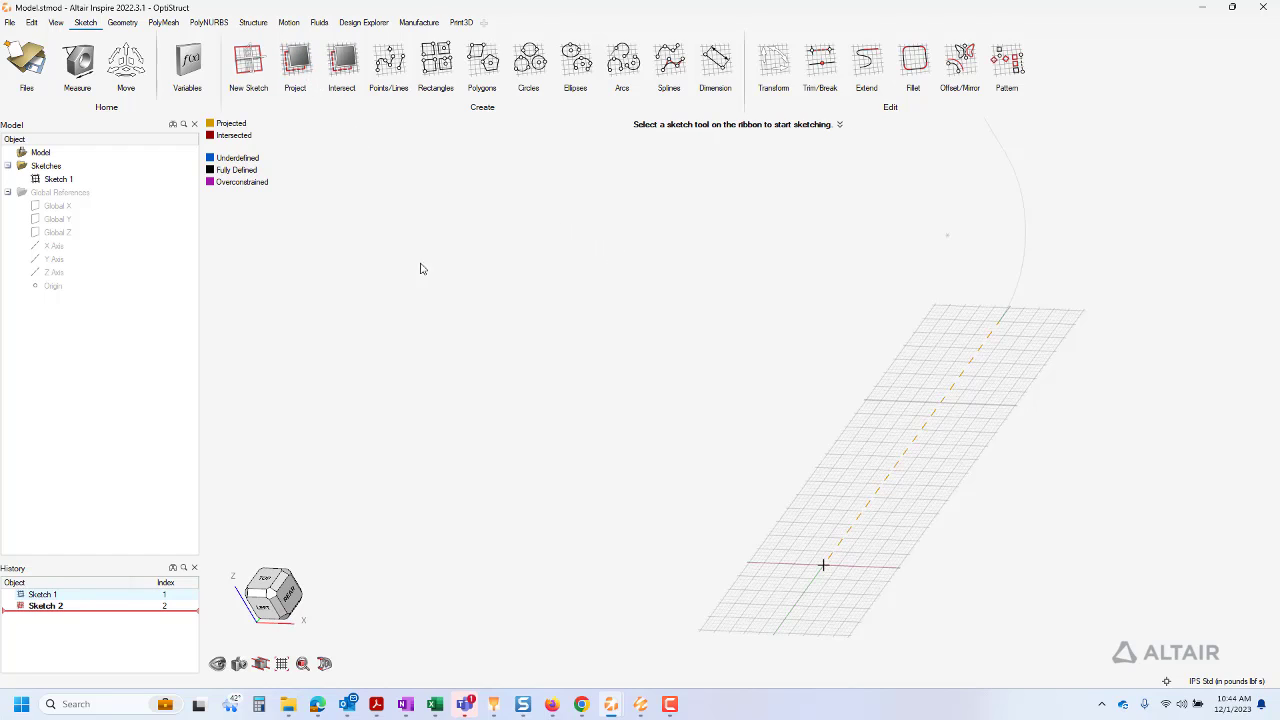
Step: Draw a tangent arc from the projected line's end and set its radius to 6 in
click(620, 52)
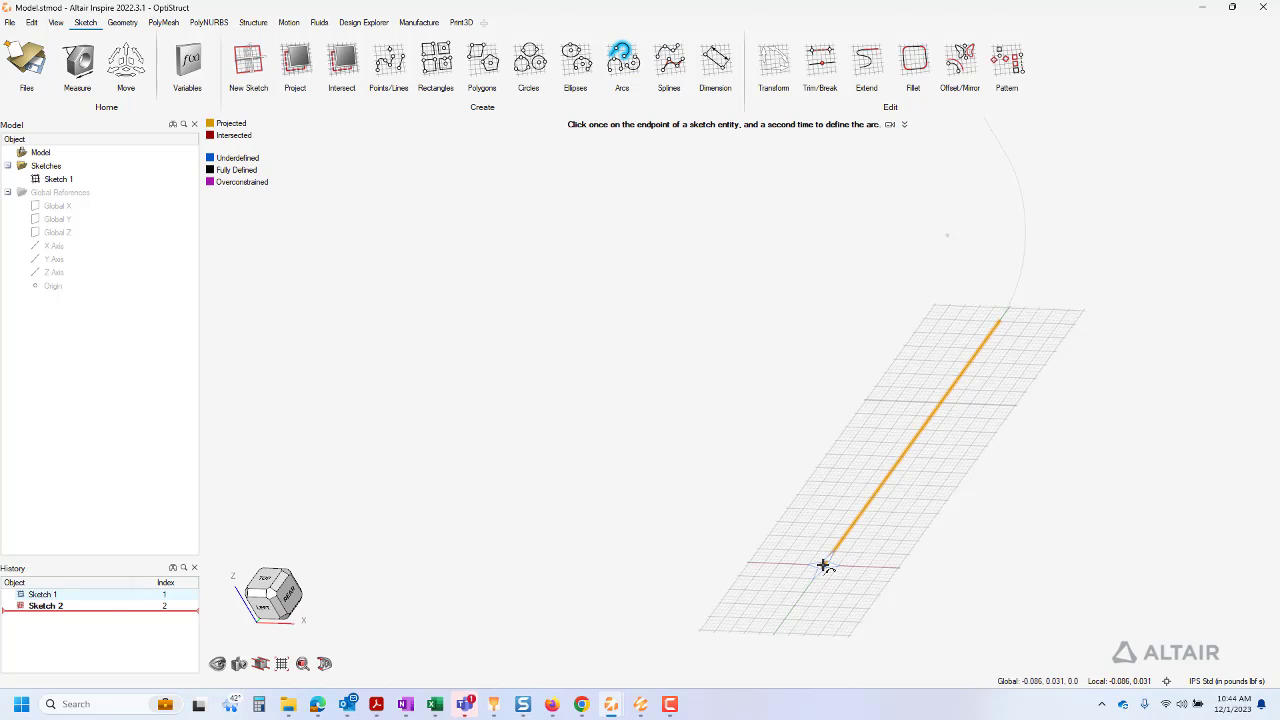
click(823, 567)
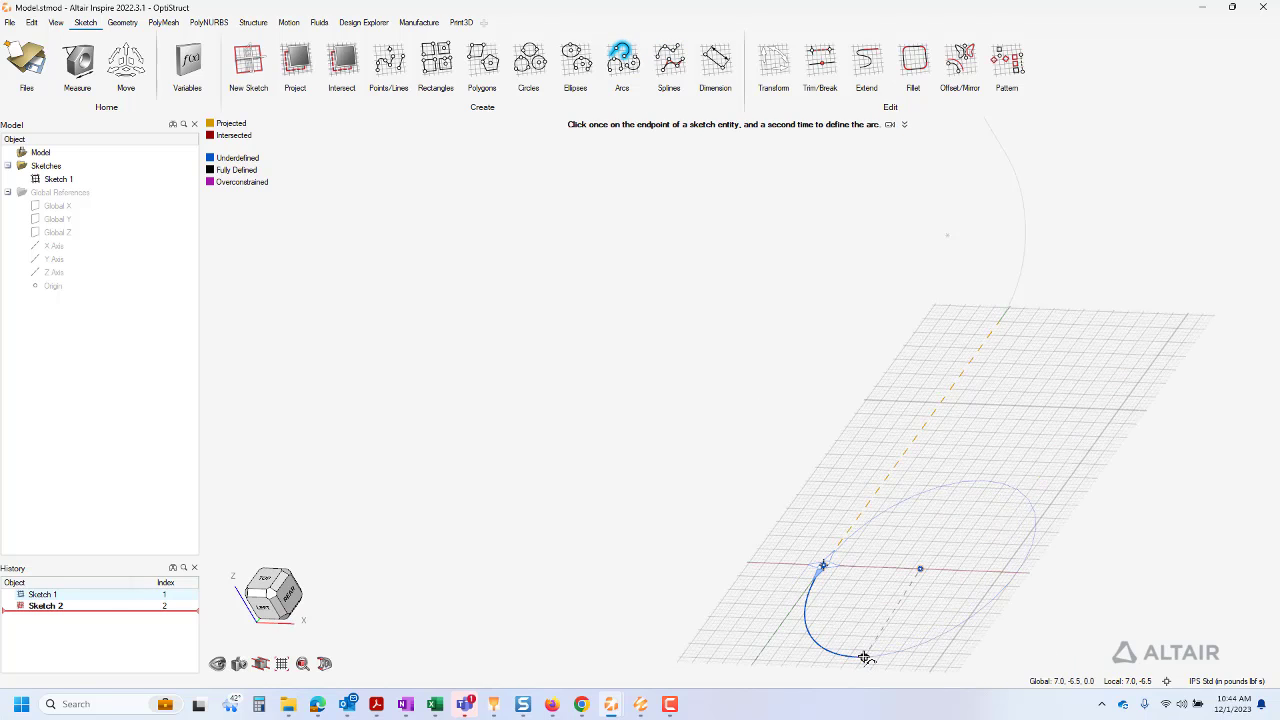
click(816, 648)
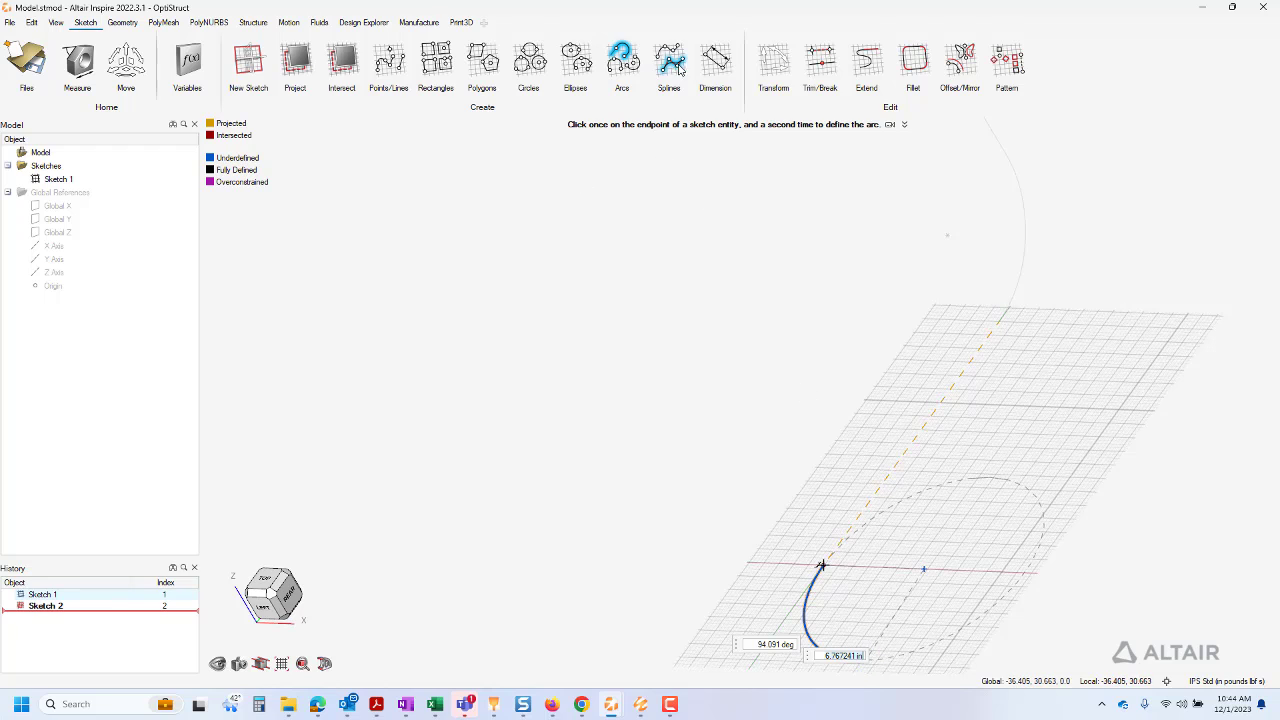
key(d)
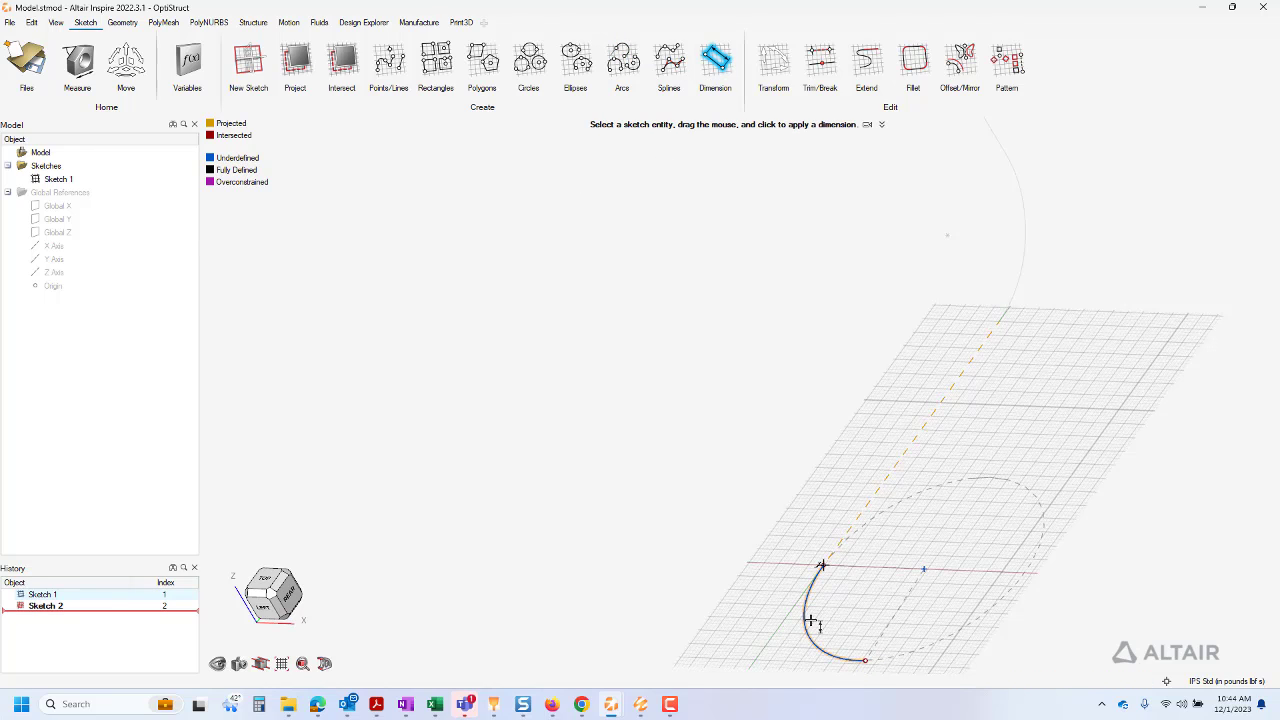
click(810, 620)
click(855, 607)
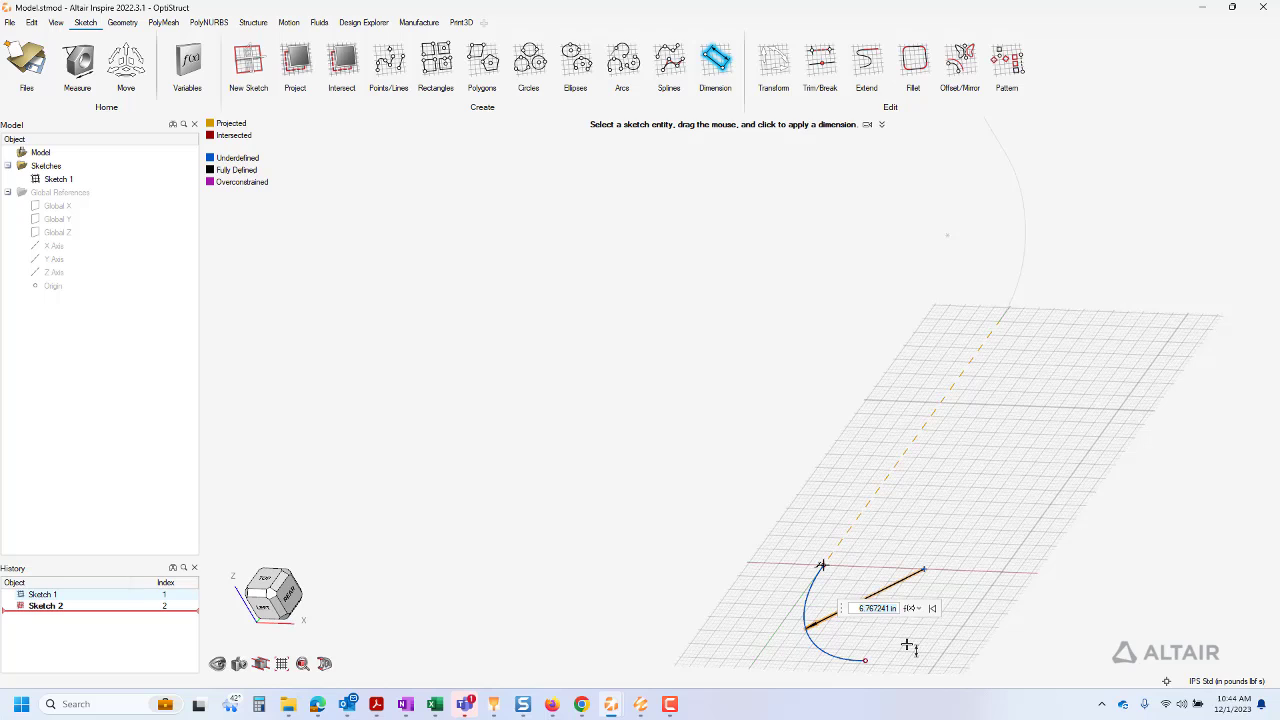
text(6)
key(Return)
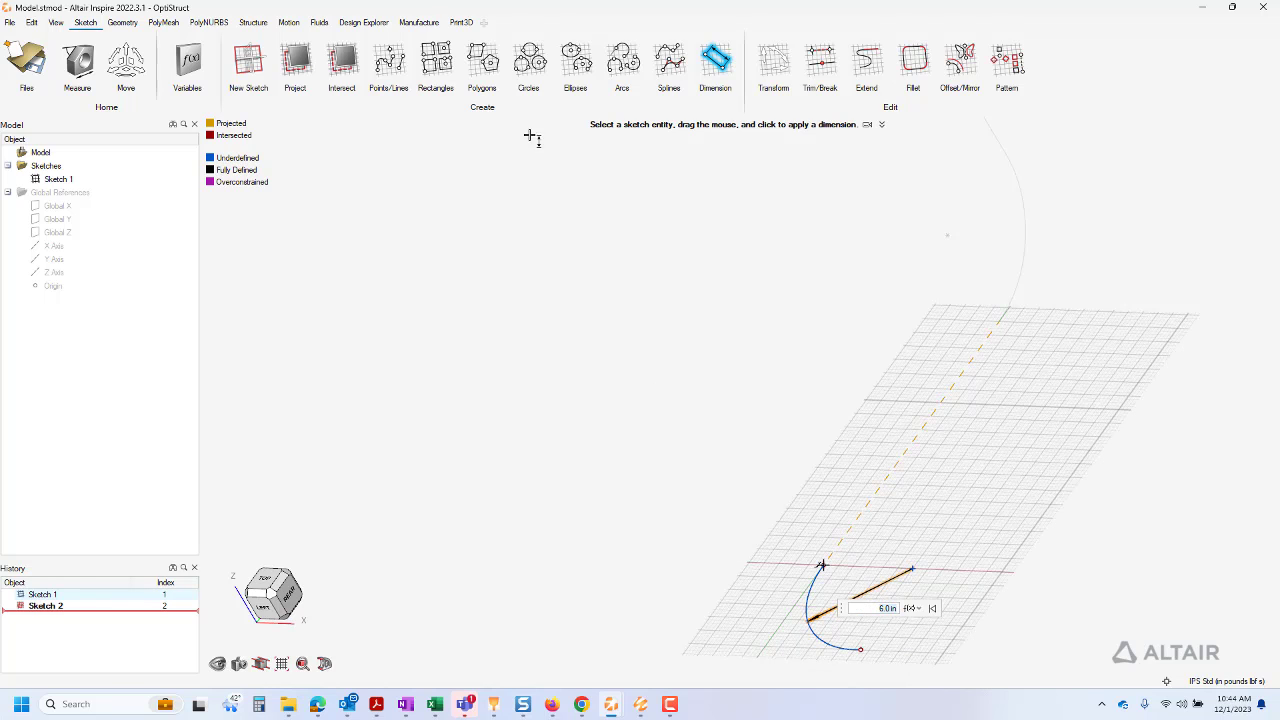
Step: Draw a straight line from the arc's end and select the arc and line together
click(403, 65)
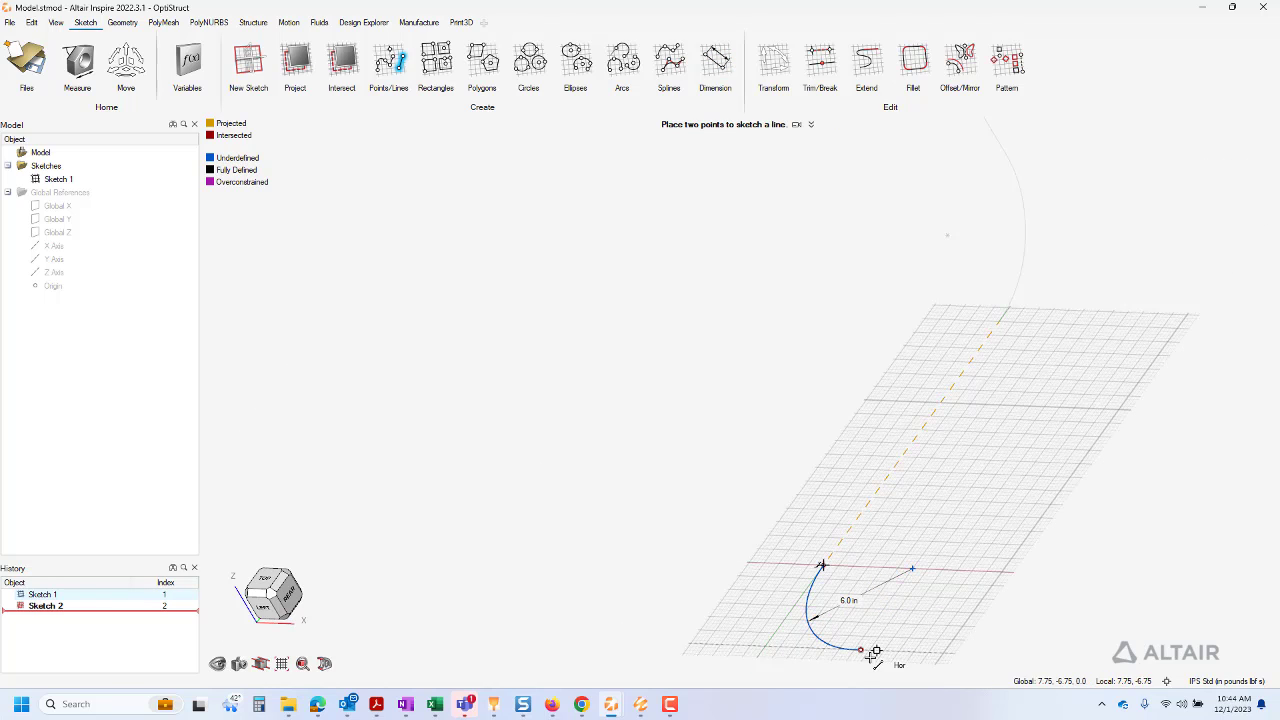
click(860, 651)
click(1034, 656)
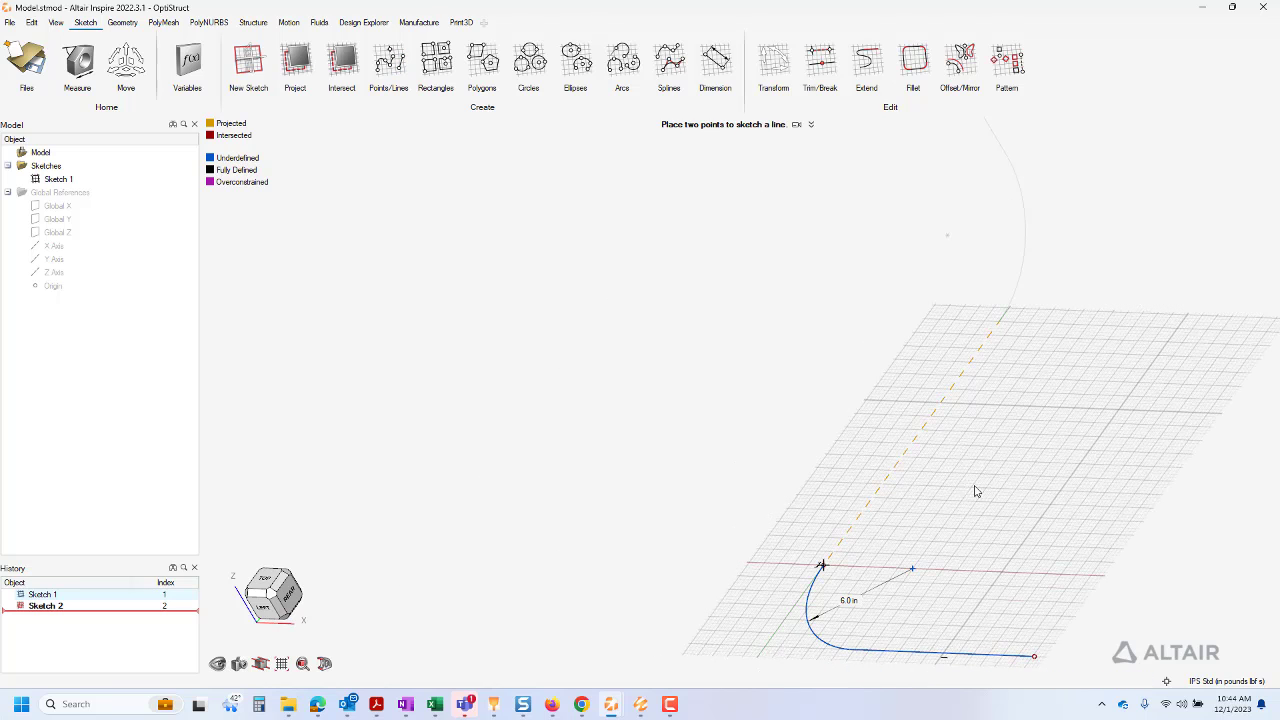
key(Escape)
drag(913, 658, 836, 651)
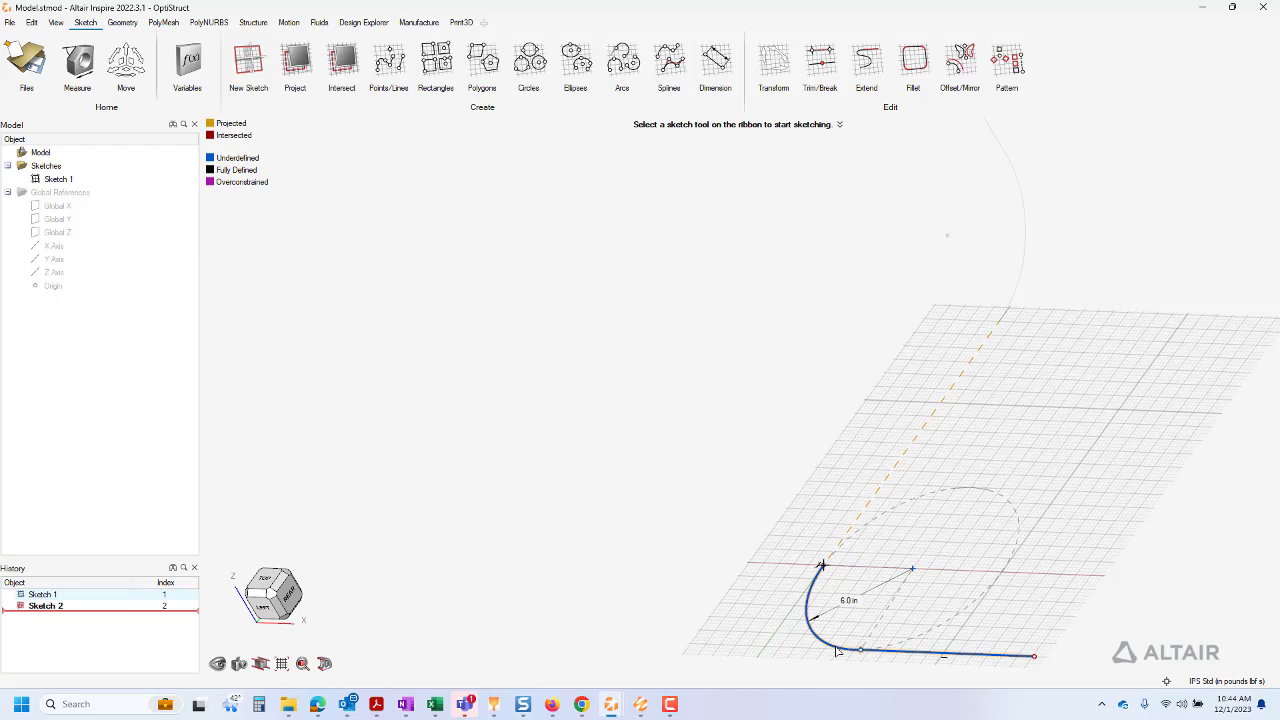
Step: Make the line tangent to the arc, dimension it to 20 in, and exit Sketch 2
right_click(837, 651)
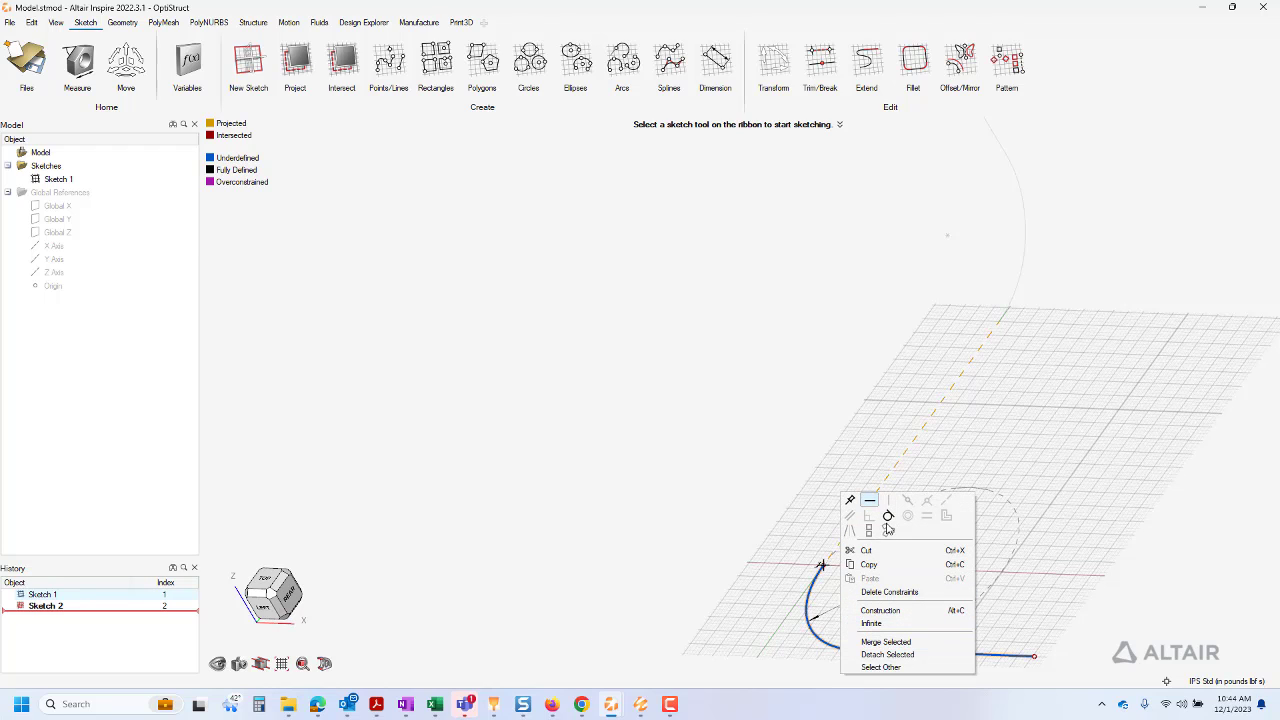
click(1103, 470)
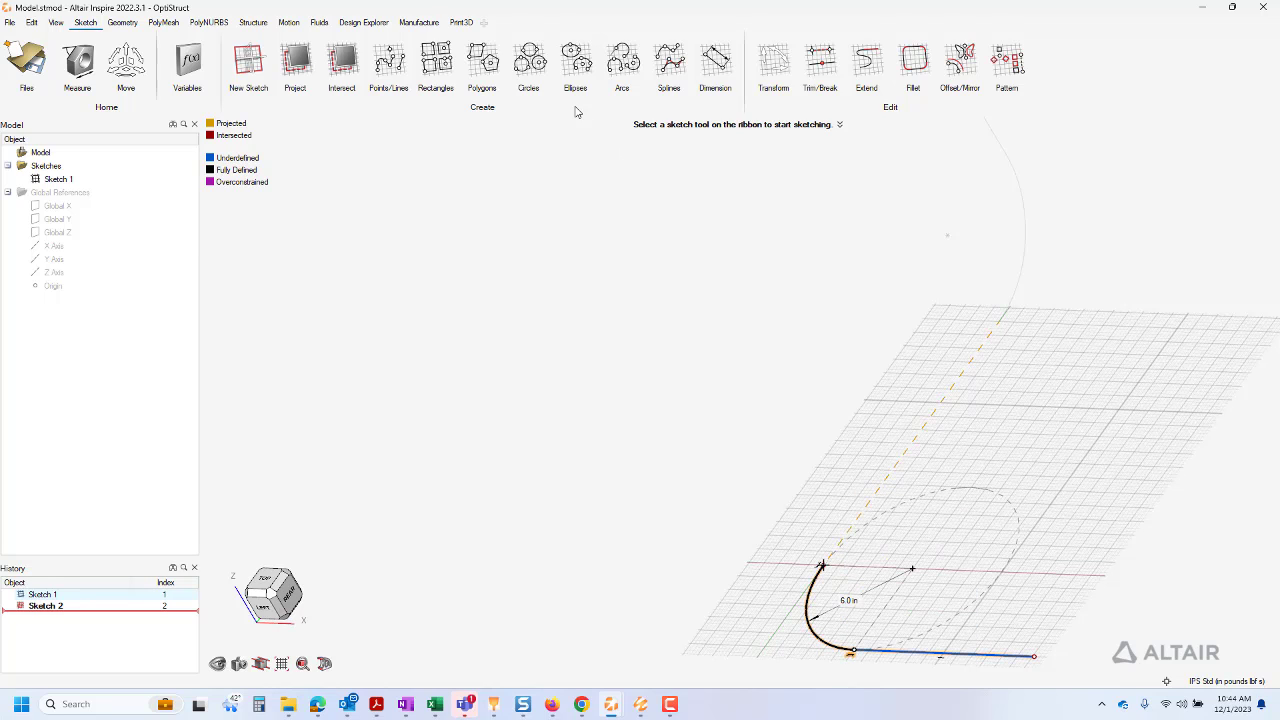
click(716, 58)
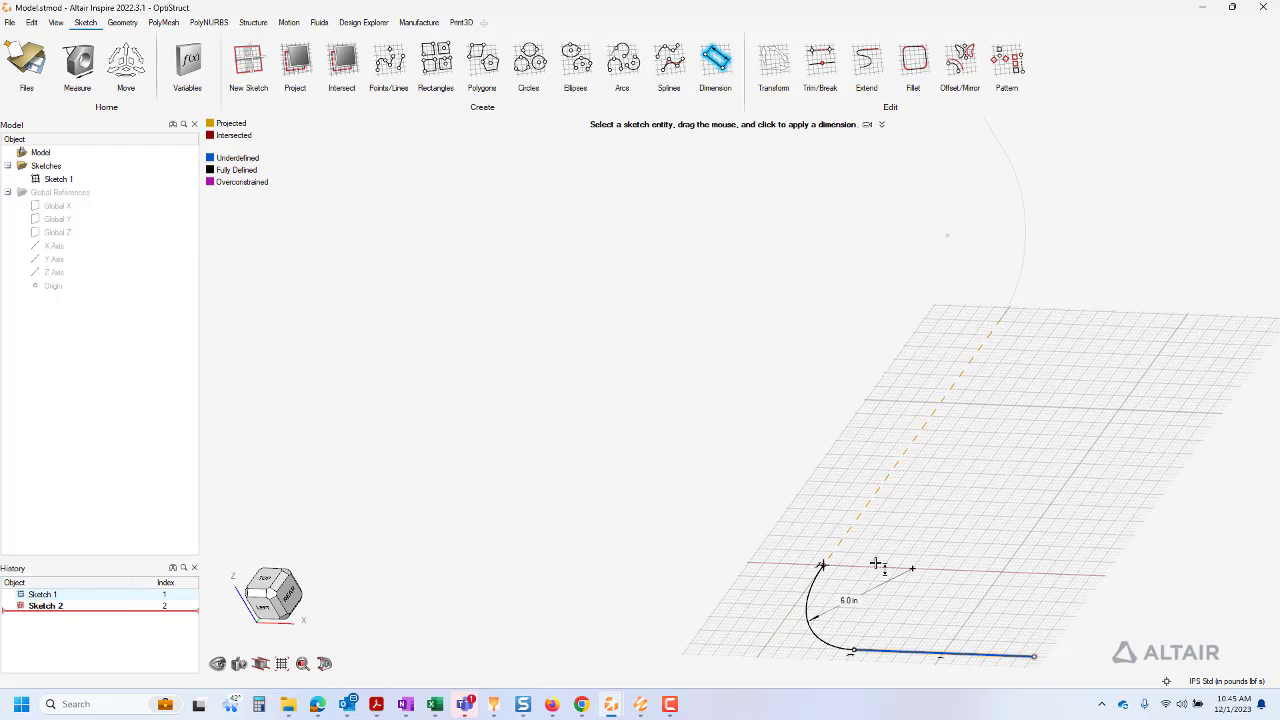
click(847, 549)
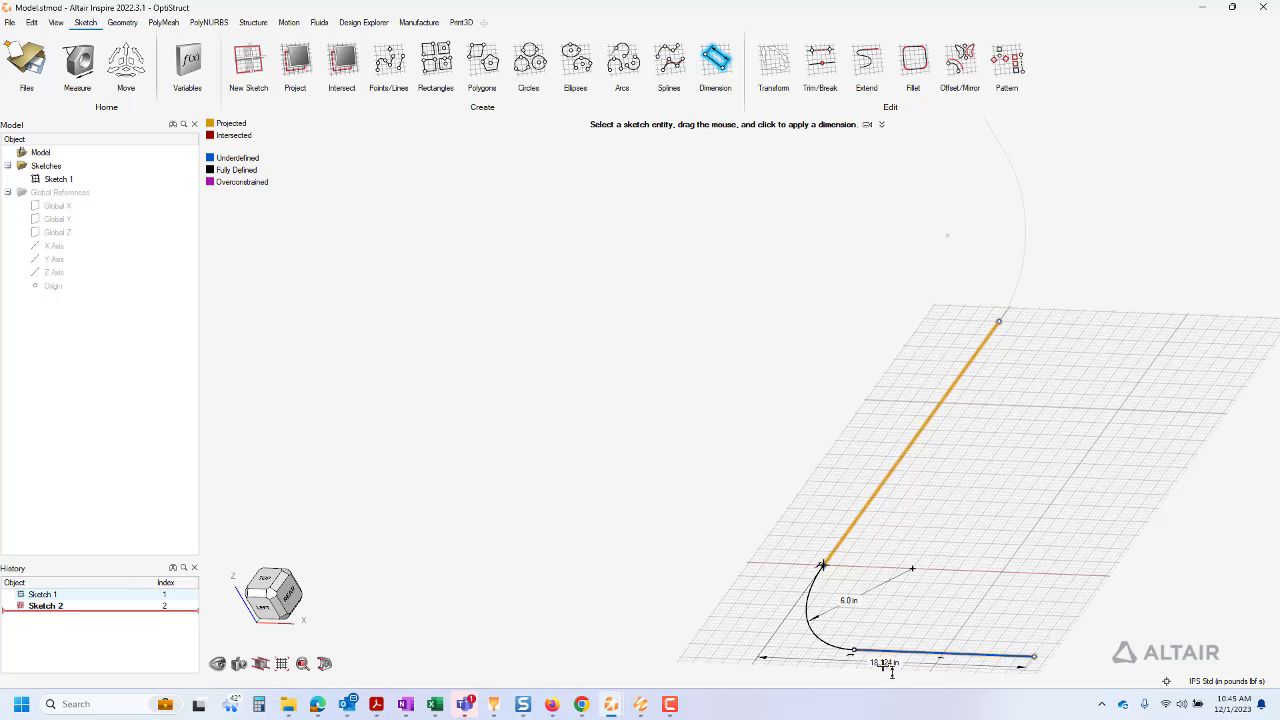
scroll(890, 637, down, 2)
click(878, 670)
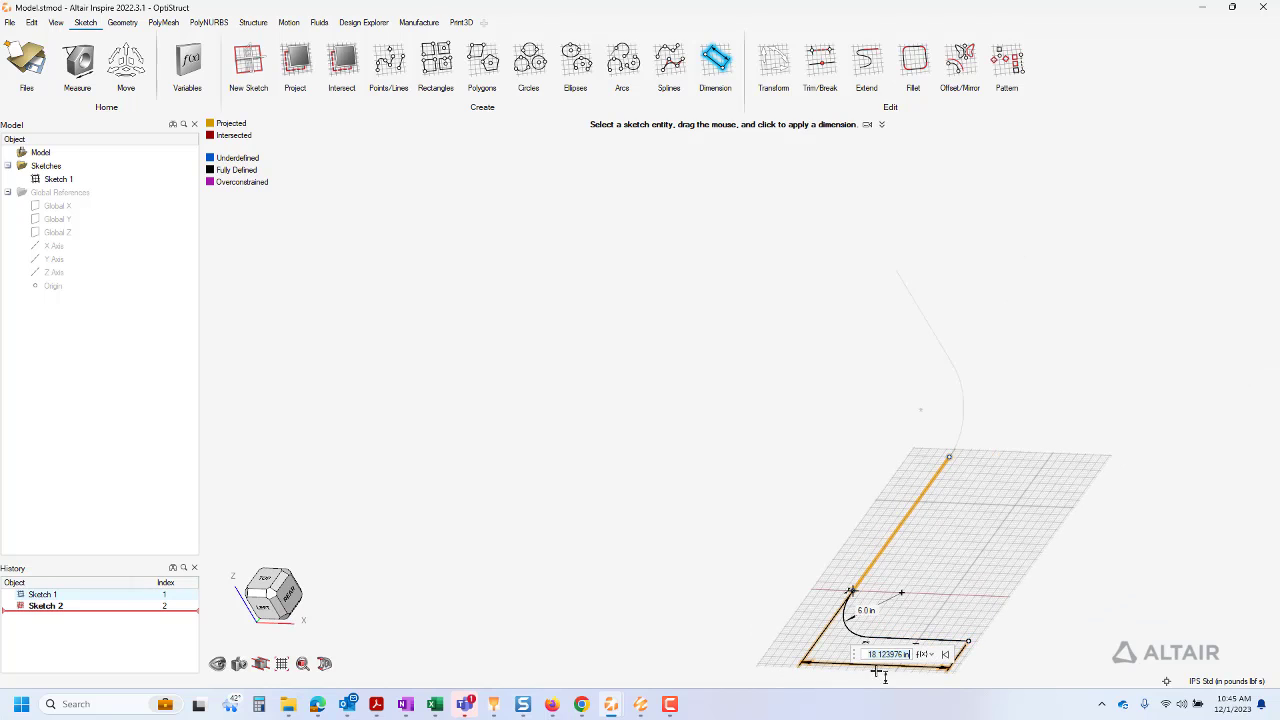
text(20)
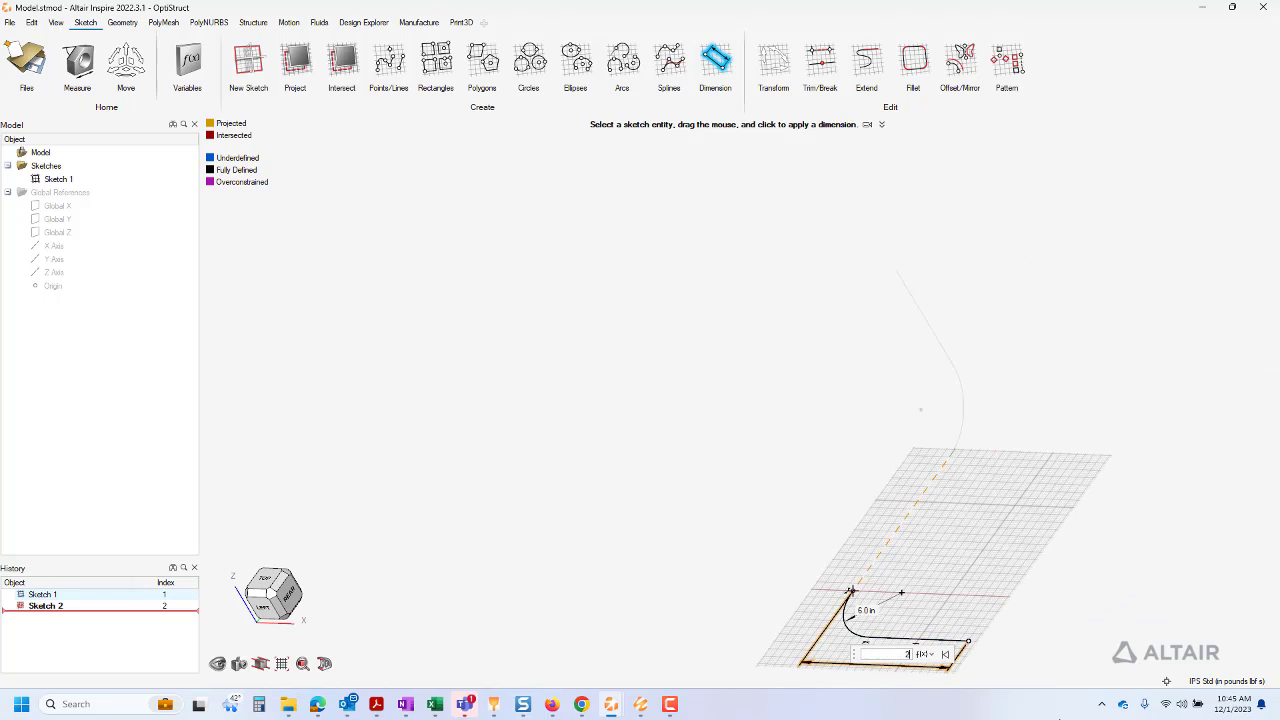
key(Return)
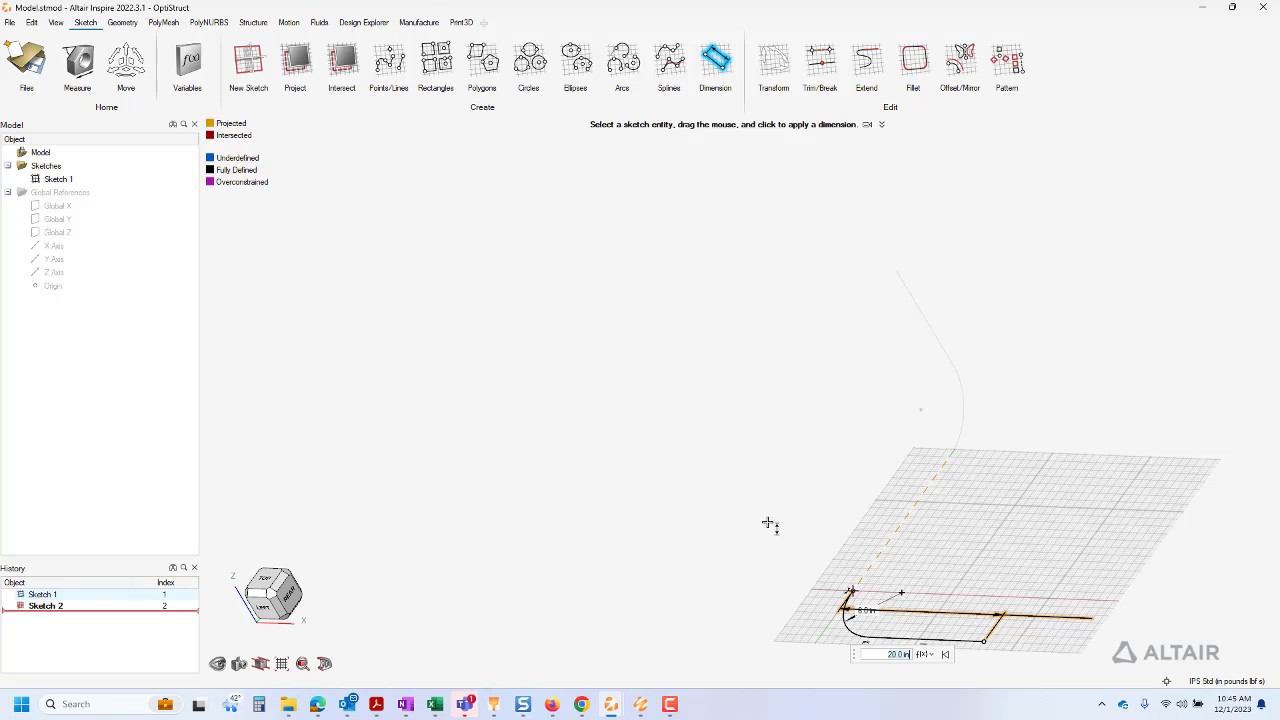
key(Escape)
key(Escape)
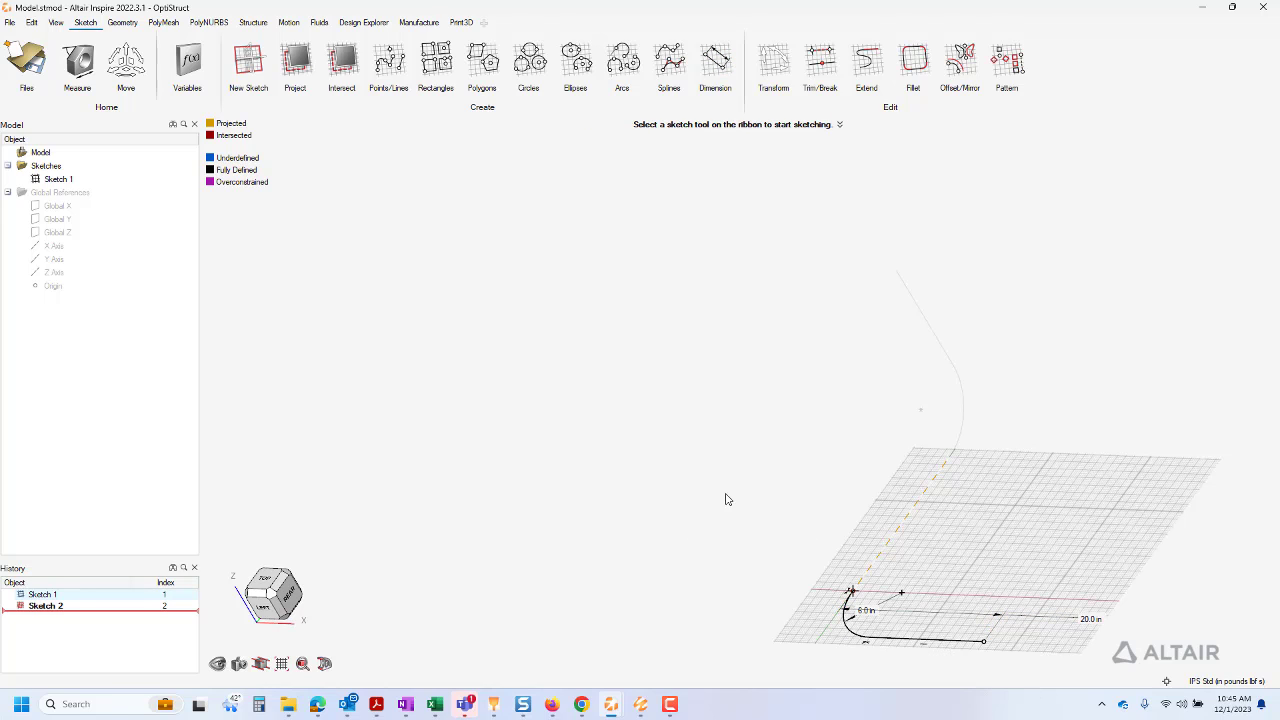
key(Escape)
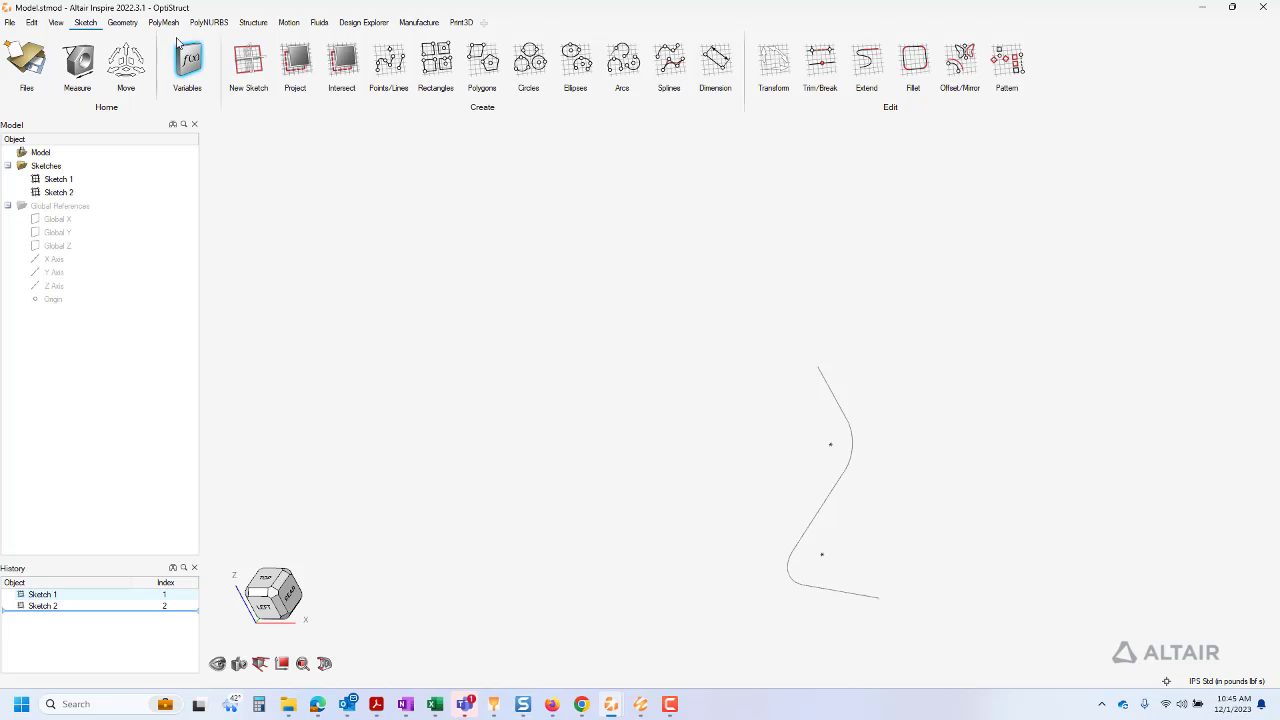
Step: Choose Pipe from the Sweep dropdown on the Geometry tab
click(124, 23)
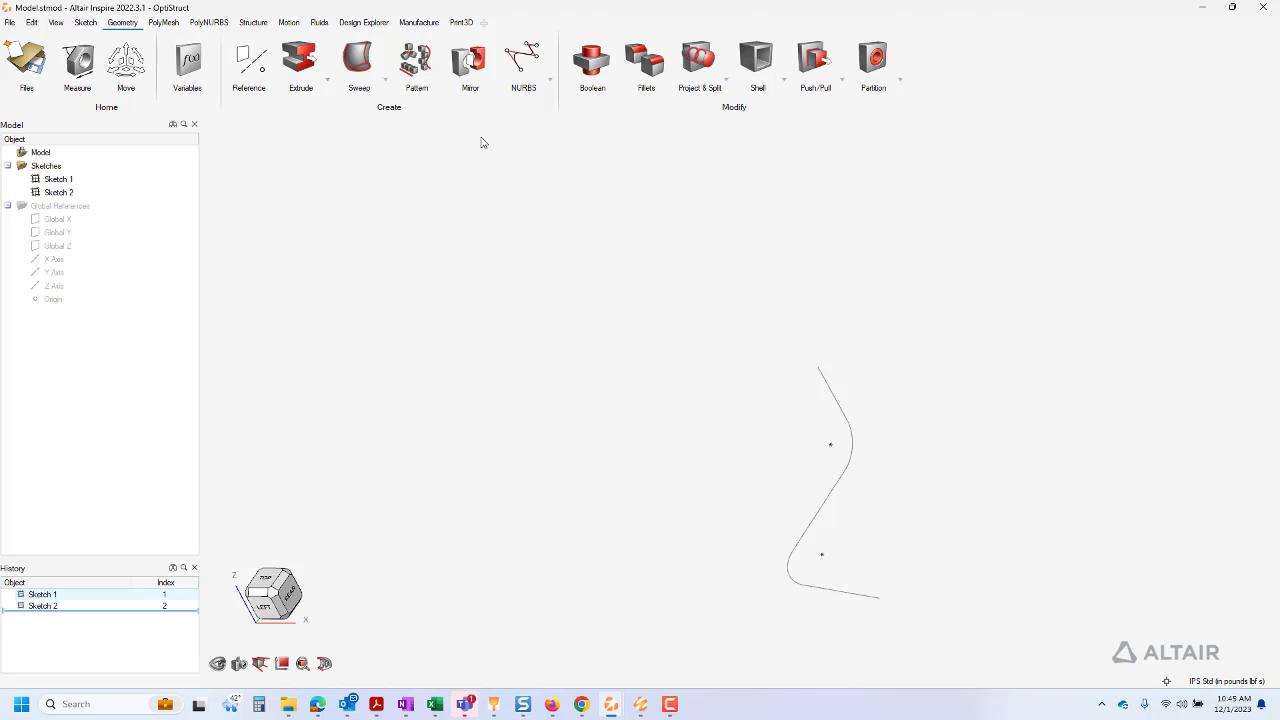
click(386, 80)
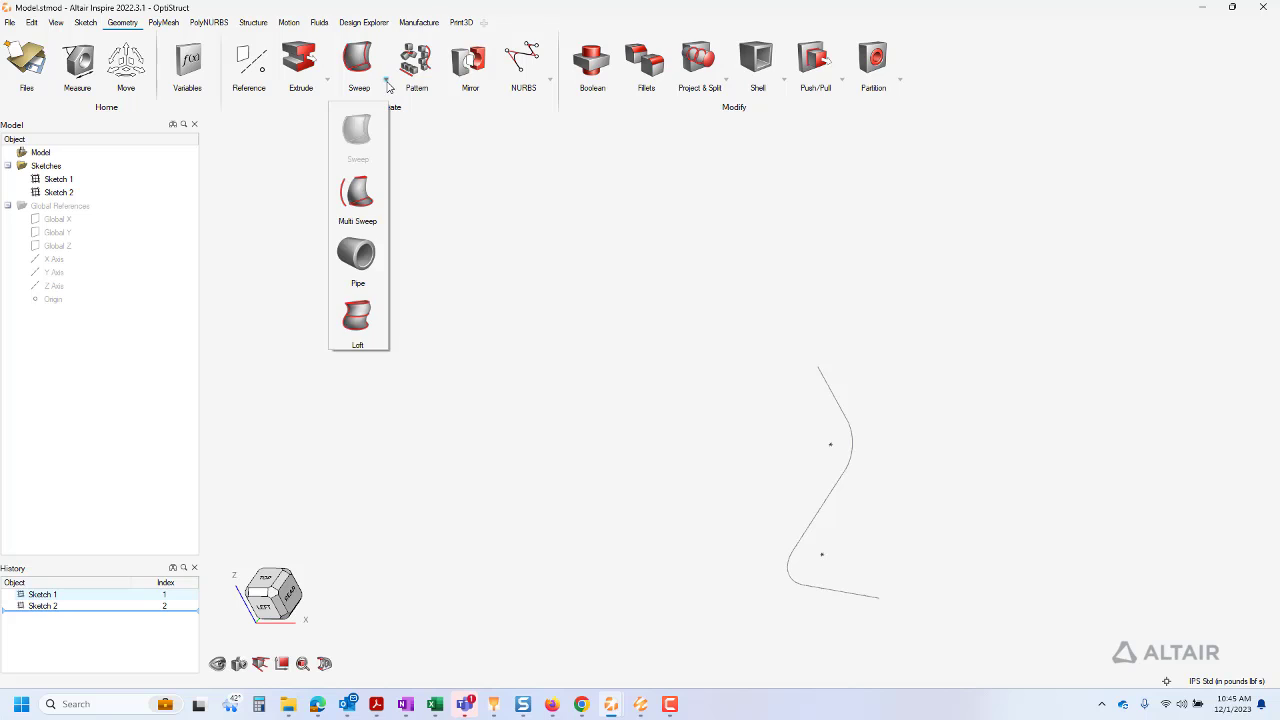
click(359, 262)
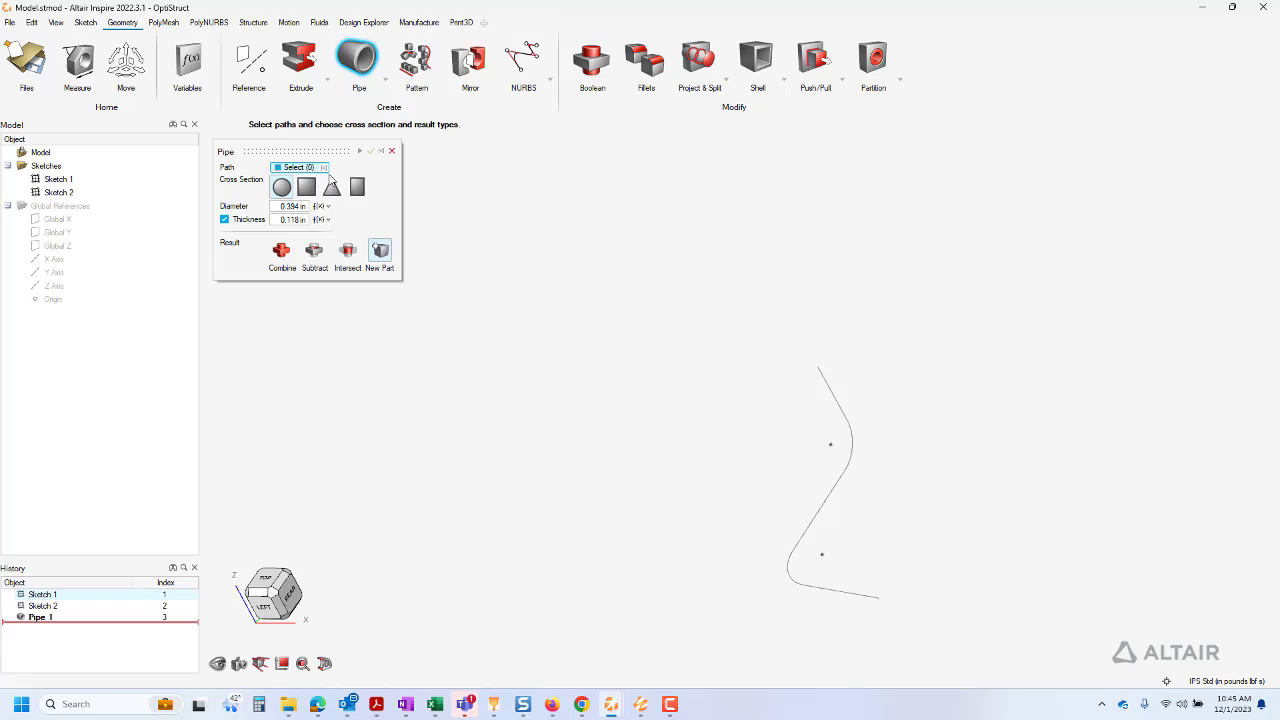
Step: Sweep a 4 in diameter pipe along both sketch curves with thickness cleared, creating Part 1
click(839, 598)
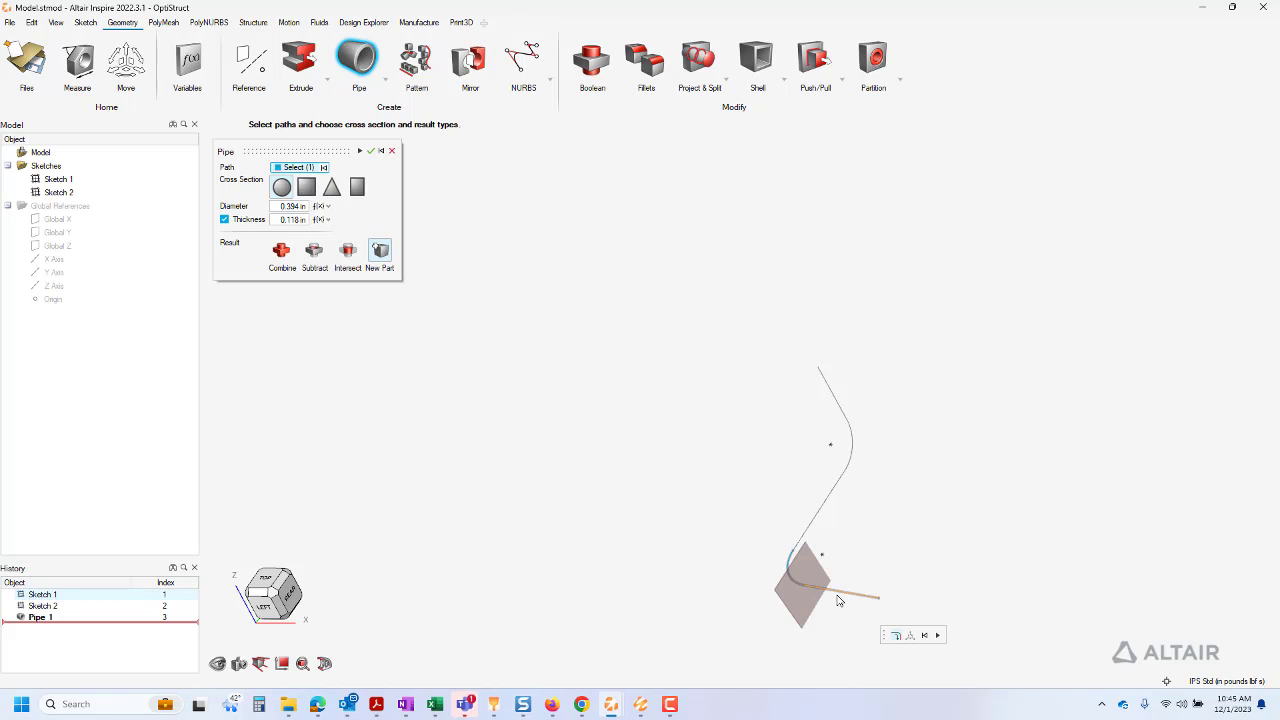
click(808, 533)
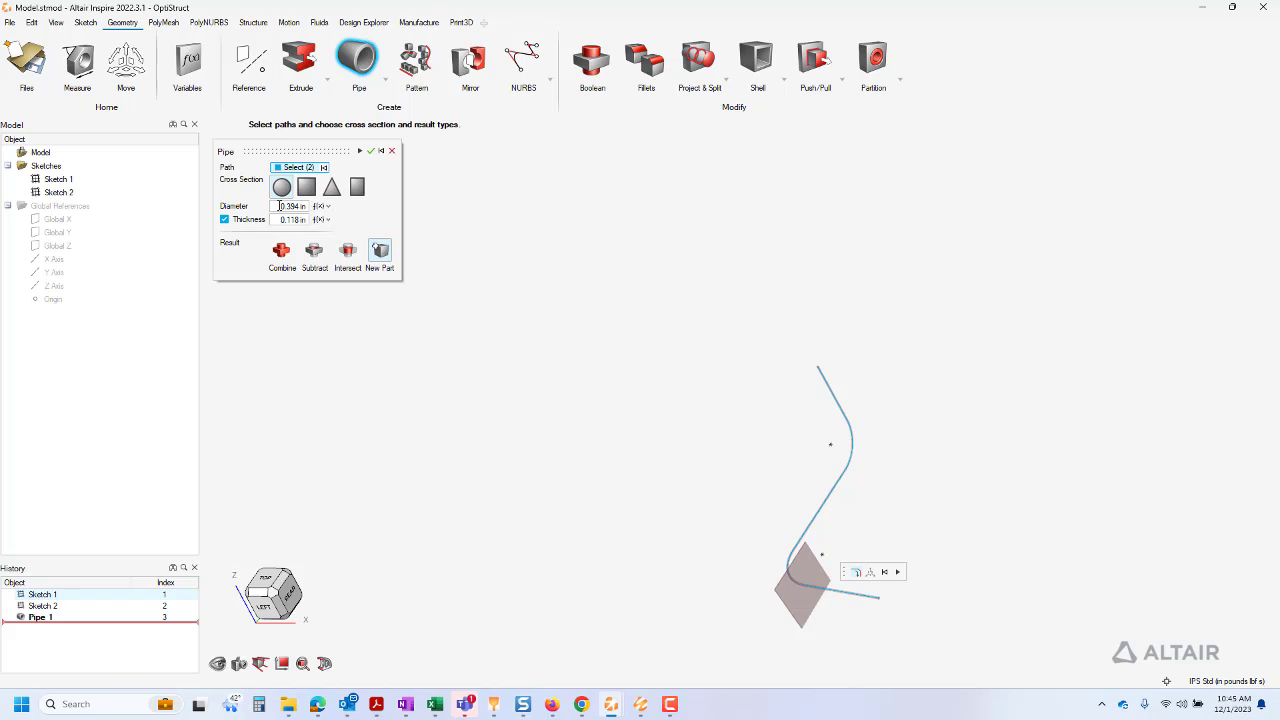
click(279, 206)
text(4.)
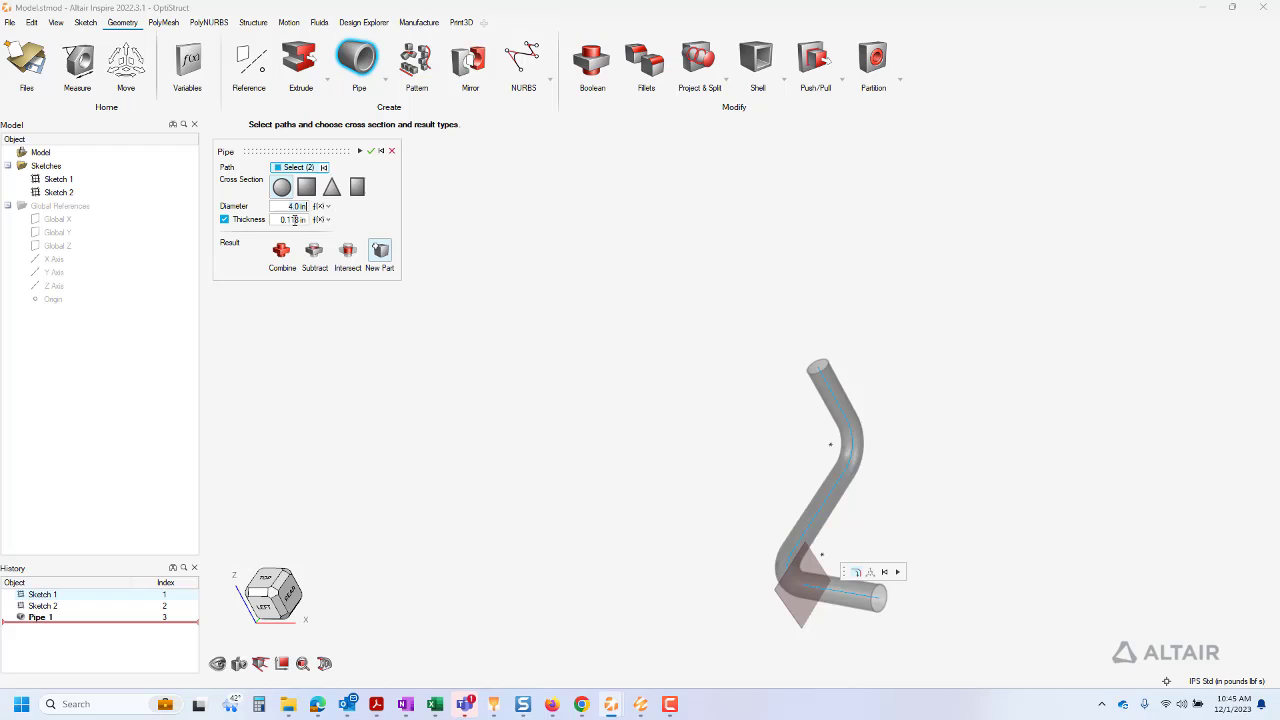
drag(273, 219, 308, 219)
key(BackSpace)
click(371, 151)
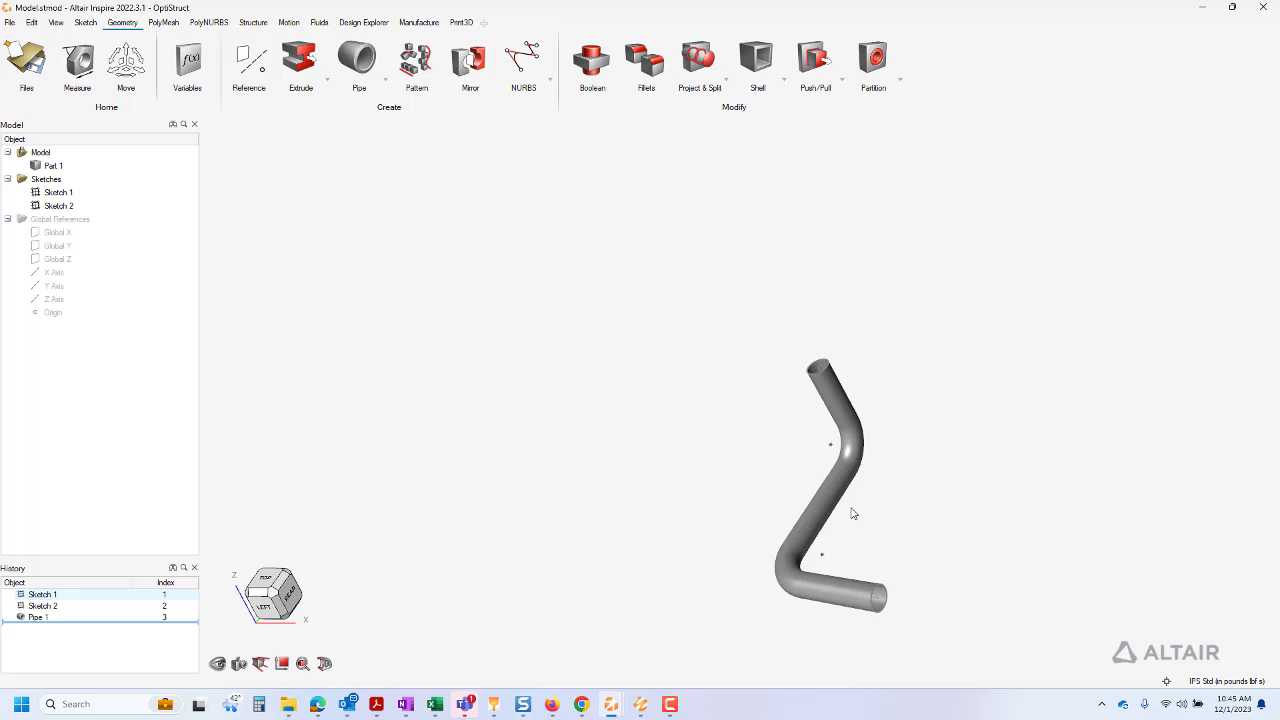